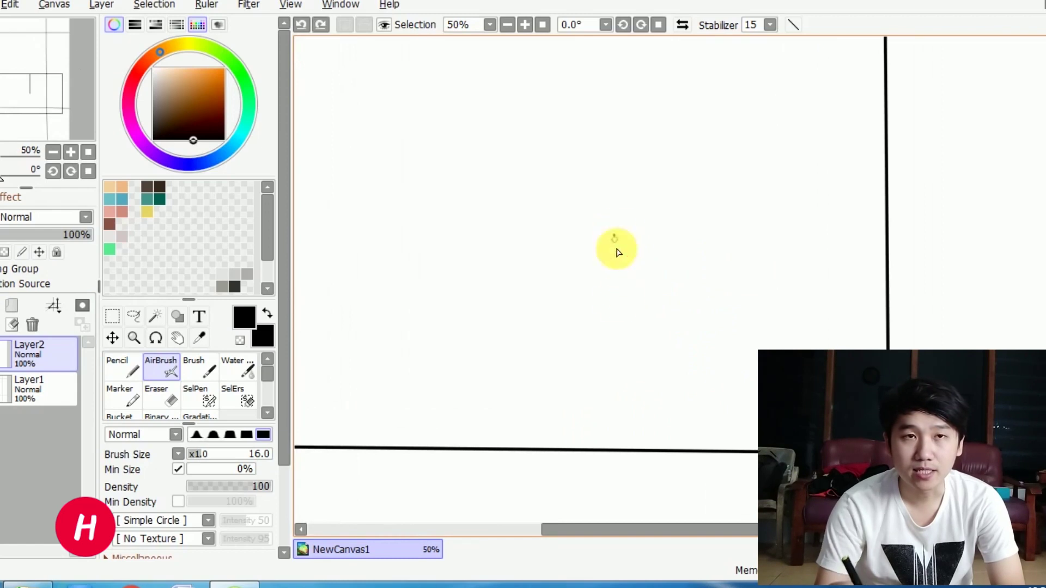
Step: Sketch the boy's face, ear, oval eyes and open smiling mouth in black inside the panel's lower right area
drag(755, 253, 749, 291)
drag(752, 271, 761, 268)
drag(621, 254, 702, 254)
drag(622, 277, 648, 274)
drag(672, 275, 706, 278)
drag(640, 315, 672, 312)
Step: Sketch the boy's hair with pointed bangs, a side lock, spikes at the back and a rounded crown
mouse_move(648, 207)
mouse_down()
mouse_move(644, 239)
mouse_move(693, 238)
mouse_move(728, 271)
mouse_move(735, 250)
mouse_up()
drag(633, 247, 610, 275)
mouse_move(752, 184)
mouse_down()
mouse_move(777, 215)
mouse_move(768, 241)
mouse_move(784, 277)
mouse_up()
mouse_move(740, 299)
mouse_down()
mouse_move(759, 299)
mouse_move(764, 313)
mouse_up()
key(ctrl+z)
mouse_move(602, 253)
mouse_down()
mouse_move(668, 167)
mouse_move(743, 189)
mouse_up()
Step: Erase parts of the boy's eyes and redraw the eye details
key(e)
drag(708, 279, 648, 273)
key(b)
drag(621, 276, 688, 283)
key(ctrl+z)
Step: Sketch the boy's collar, shoulder, sleeve and bent arms below his head
drag(740, 340, 777, 342)
mouse_move(674, 353)
mouse_down()
mouse_move(694, 346)
mouse_move(719, 376)
mouse_up()
key(ctrl+z)
mouse_move(673, 394)
mouse_down()
mouse_move(682, 422)
mouse_move(717, 404)
mouse_up()
drag(719, 376, 737, 423)
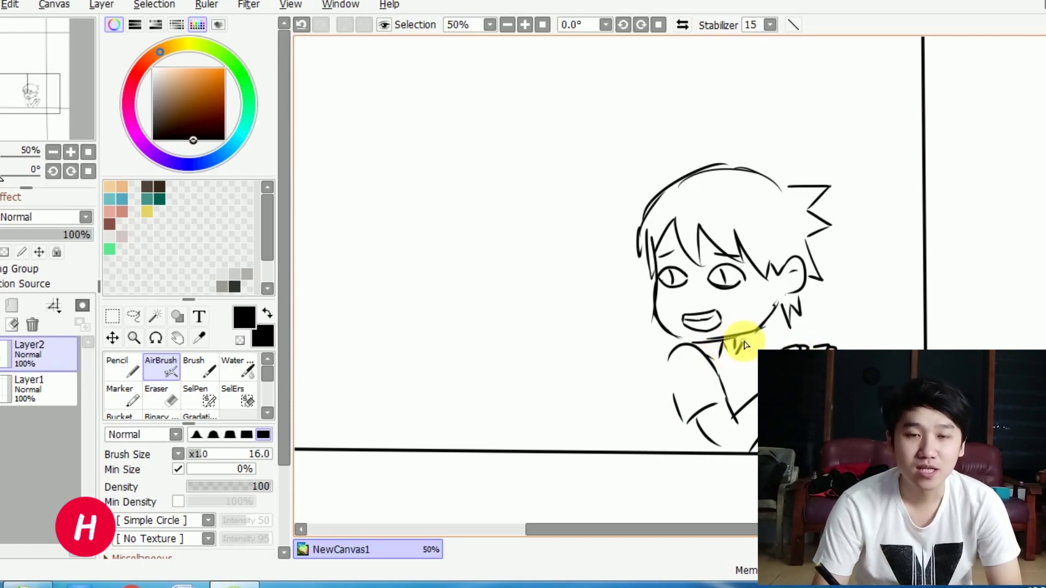
key(ctrl+z)
Step: Sketch the jaw and chin outline of a second character facing the boy on his left
drag(597, 308, 590, 241)
mouse_move(485, 284)
mouse_down()
mouse_move(490, 329)
mouse_move(469, 339)
mouse_up()
key(ctrl+z)
drag(467, 344, 540, 365)
drag(552, 363, 592, 329)
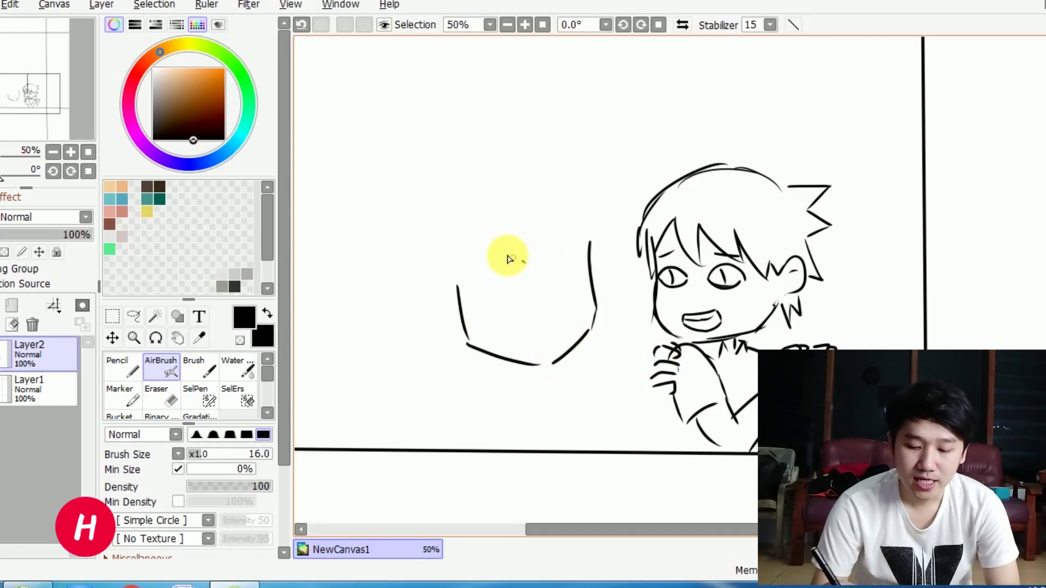
Step: Sketch the second character's large round eyes with dot pupils, a small nose and an open mouth
drag(508, 255, 525, 261)
click(526, 286)
drag(590, 265, 592, 274)
click(584, 278)
drag(567, 312, 558, 341)
Step: Add an ear and a rounded bald skull outline to the second character
mouse_move(446, 283)
mouse_down()
mouse_move(450, 317)
mouse_move(461, 311)
mouse_up()
mouse_move(590, 241)
mouse_down()
mouse_move(461, 188)
mouse_move(590, 257)
mouse_move(452, 211)
mouse_up()
key(ctrl+z)
key(ctrl+z)
key(ctrl+z)
mouse_move(428, 277)
mouse_down()
mouse_move(558, 213)
mouse_move(432, 280)
mouse_move(516, 184)
mouse_move(590, 256)
mouse_up()
key(ctrl+z)
Step: Sketch the bald man's shoulder line and arms reaching toward the boy's shoulder
mouse_move(458, 346)
mouse_down()
mouse_move(453, 375)
mouse_move(556, 427)
mouse_move(629, 384)
mouse_up()
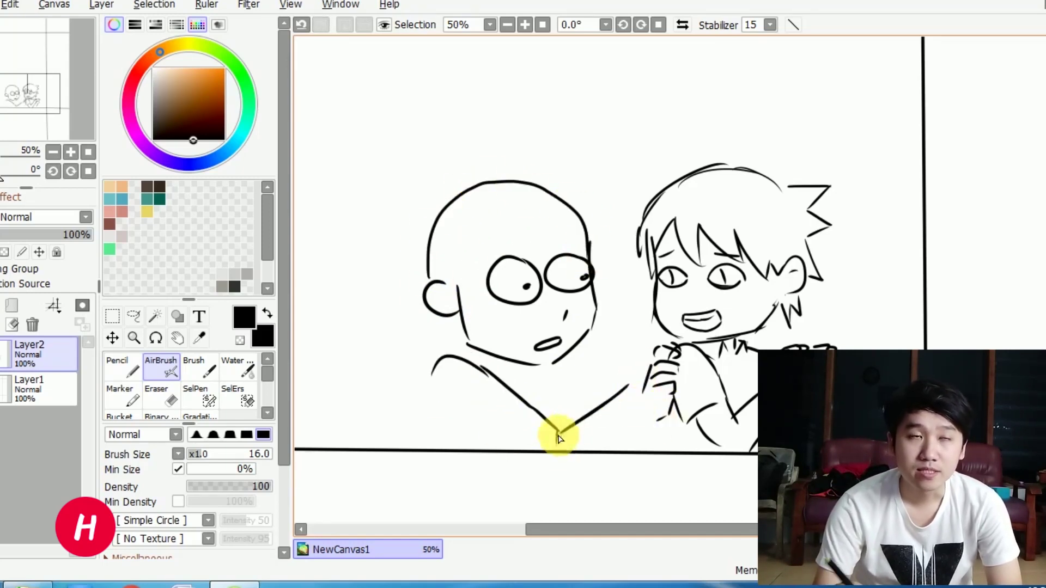
key(ctrl+z)
drag(558, 432, 635, 406)
drag(616, 450, 653, 427)
drag(571, 357, 609, 381)
key(ctrl+z)
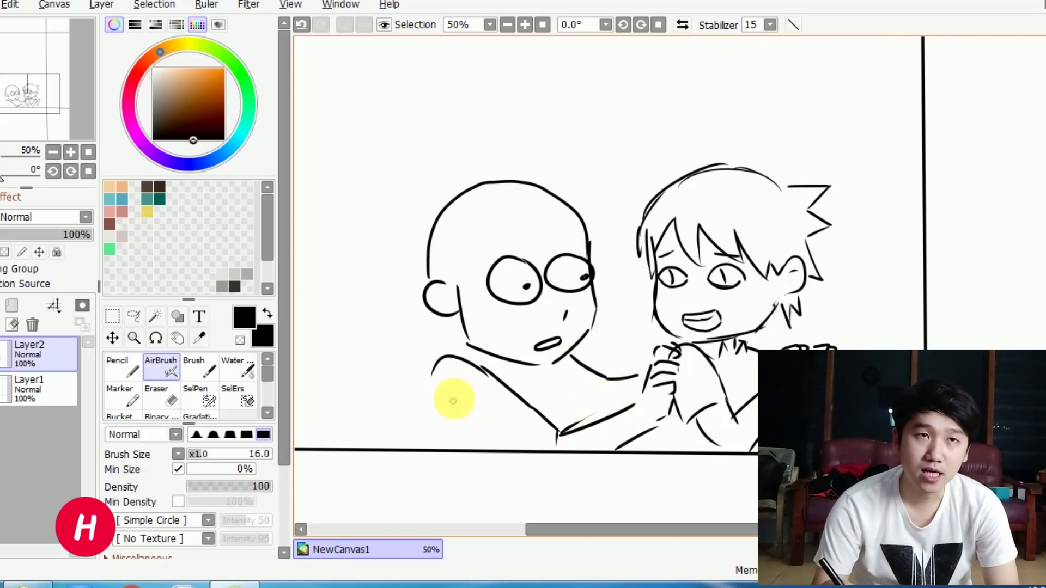
Step: Sketch the bald man's back and neck, and add the short lines at his elbow and forearm
drag(430, 387, 417, 438)
drag(529, 375, 526, 364)
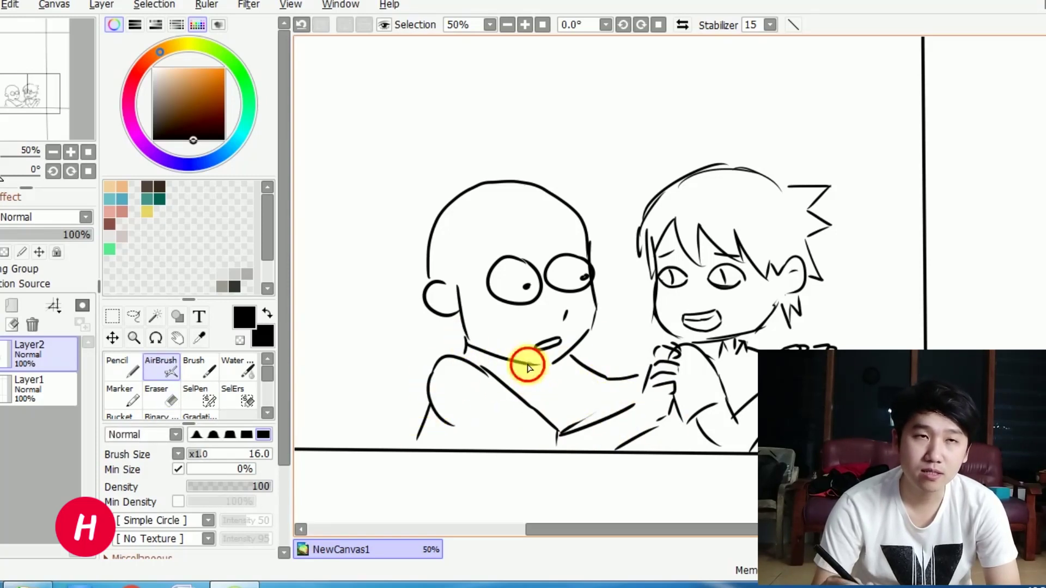
mouse_move(572, 400)
mouse_down()
mouse_move(594, 414)
mouse_move(618, 412)
mouse_up()
key(ctrl+z)
drag(561, 426, 571, 398)
drag(629, 377, 645, 374)
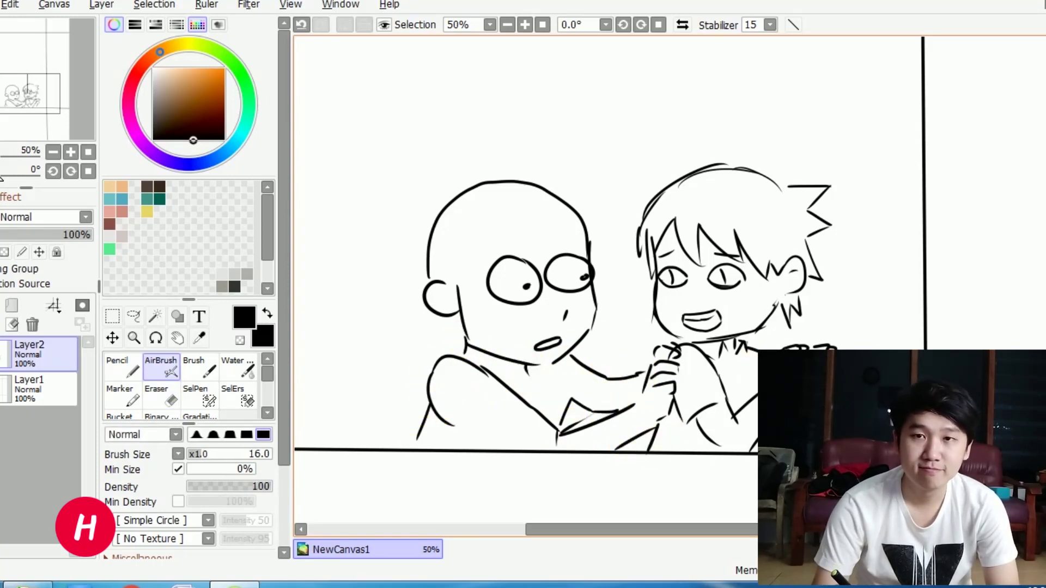
Step: Thicken the bald man's jaw line and sketch the inner details of his ear
scroll(752, 461, down, 2)
drag(773, 325, 780, 320)
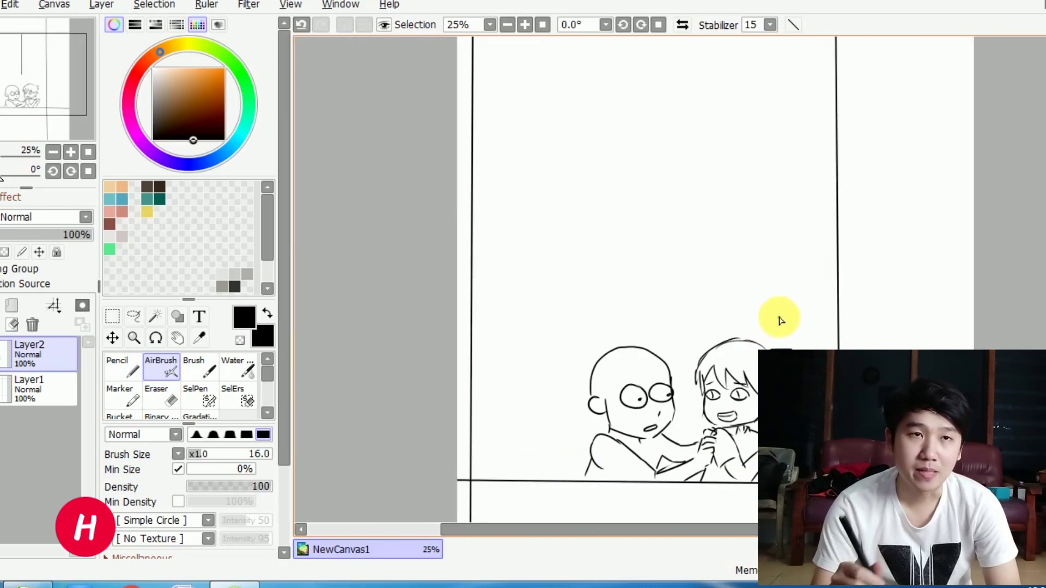
drag(584, 310, 568, 255)
drag(585, 159, 566, 205)
drag(457, 353, 456, 366)
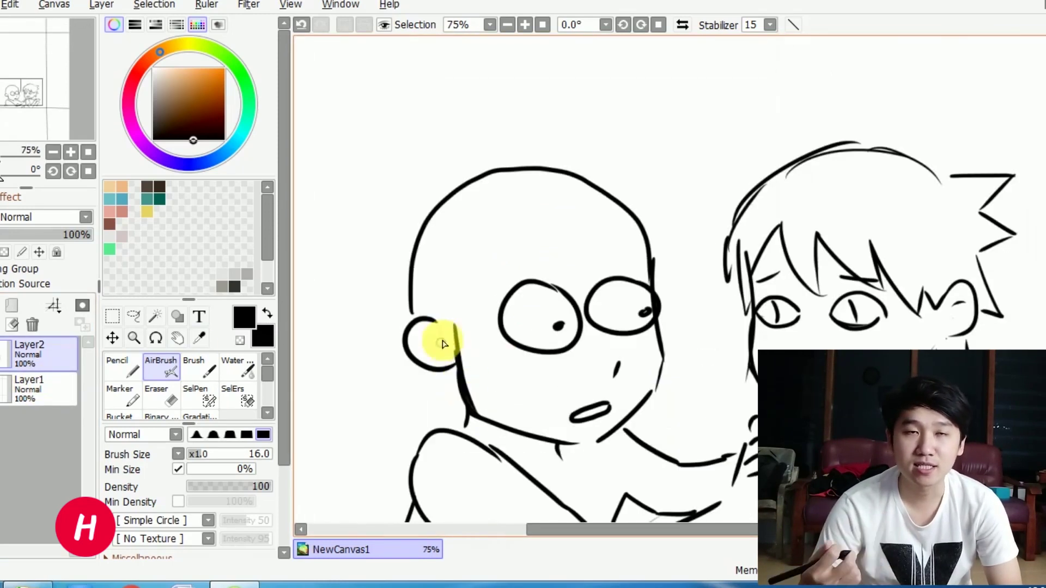
drag(658, 324, 639, 409)
drag(699, 424, 728, 336)
Step: Keep the whole rough sketch on Layer1 at 10% opacity, with a new empty Layer2 above it
click(38, 378)
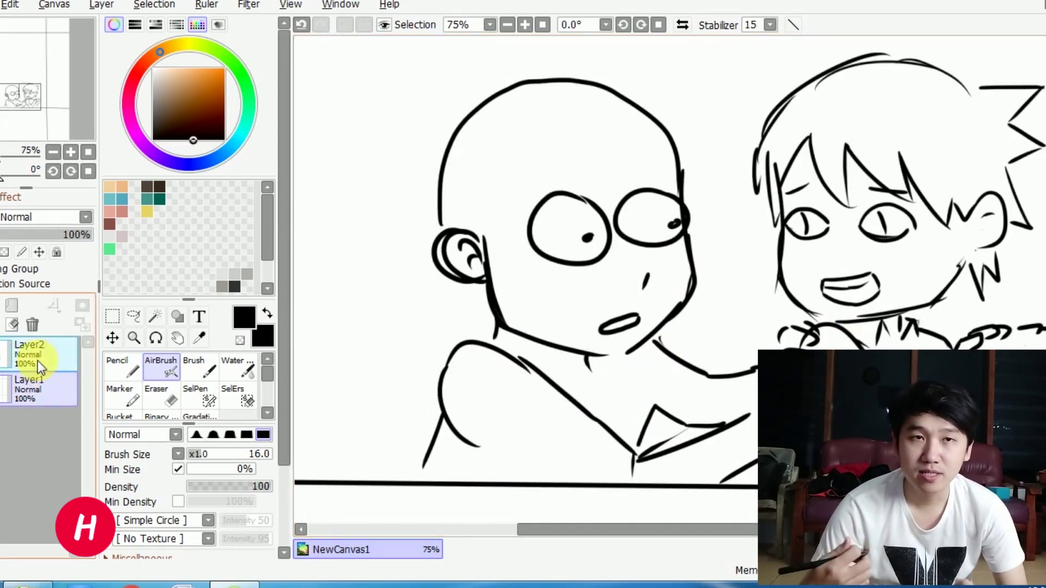
click(32, 325)
click(1, 305)
click(27, 389)
drag(43, 237, 7, 238)
Step: Set the stabilizer to S-7 and make Layer2 the active layer for inking
click(769, 25)
click(749, 396)
drag(862, 397, 741, 434)
scroll(741, 434, up, 2)
mouse_move(653, 305)
mouse_down()
mouse_move(631, 329)
mouse_move(568, 343)
mouse_up()
scroll(569, 343, down, 1)
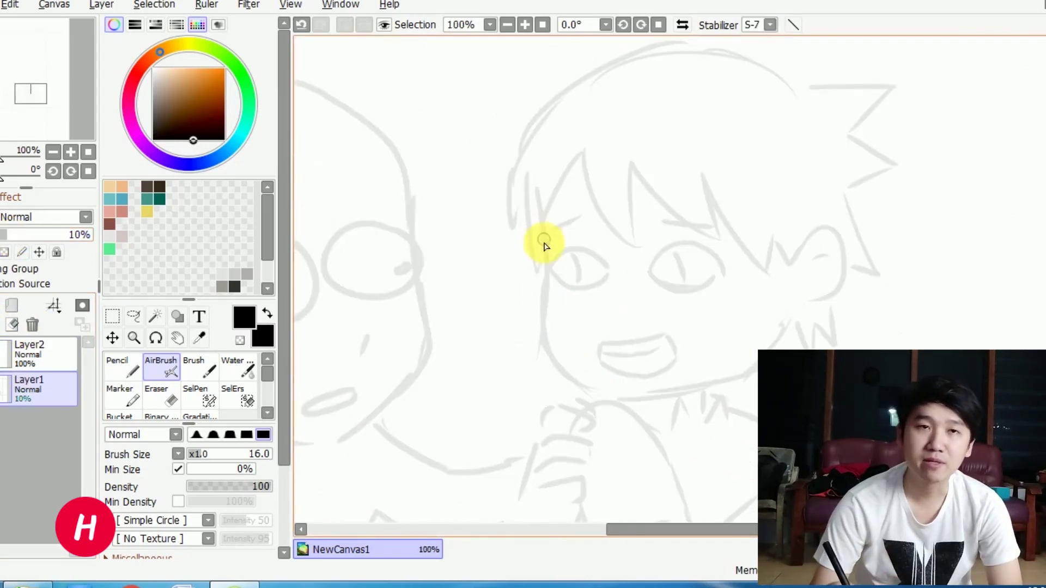
click(40, 354)
Step: Ink the boy's jaw line and his ear with its inner curves over the faded sketch
mouse_move(542, 231)
mouse_down()
mouse_move(560, 364)
mouse_move(610, 390)
mouse_move(546, 334)
mouse_move(611, 397)
mouse_move(742, 378)
mouse_move(797, 311)
mouse_move(561, 373)
mouse_move(659, 395)
mouse_move(753, 366)
mouse_move(809, 294)
mouse_up()
key(ctrl+z)
key(ctrl+z)
mouse_move(800, 252)
mouse_down()
mouse_move(844, 277)
mouse_move(821, 289)
mouse_move(809, 306)
mouse_up()
key(ctrl+z)
drag(832, 250, 817, 272)
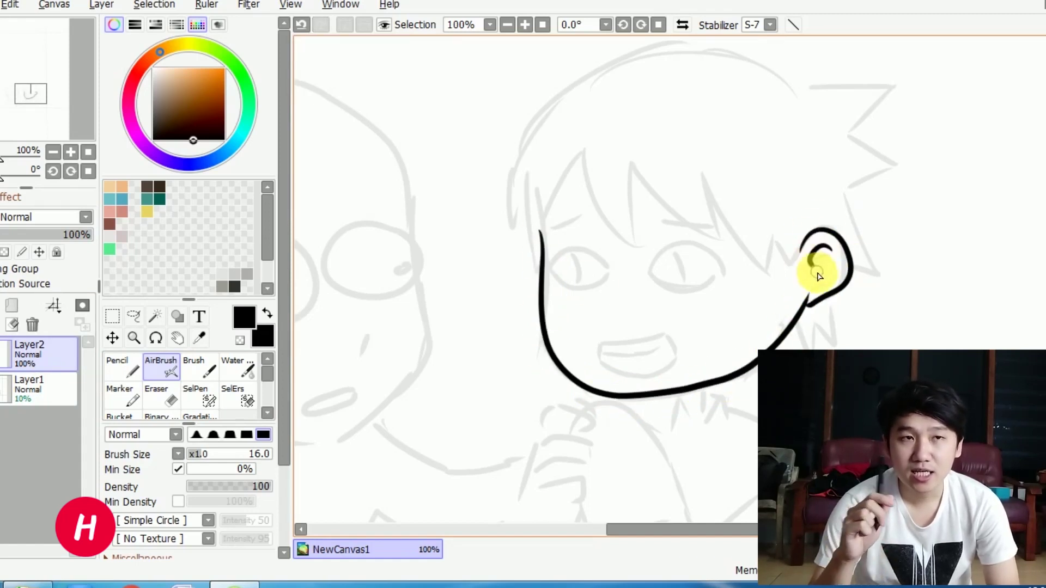
Step: Ink the boy's bangs, side locks, spiky back hair and the tuft below his ear
mouse_move(541, 233)
mouse_down()
mouse_move(576, 154)
mouse_move(634, 240)
mouse_up()
mouse_move(630, 177)
mouse_down()
mouse_move(707, 200)
mouse_move(733, 224)
mouse_move(796, 250)
mouse_up()
mouse_move(547, 112)
mouse_down()
mouse_move(514, 152)
mouse_move(504, 237)
mouse_up()
mouse_move(534, 133)
mouse_down()
mouse_move(784, 82)
mouse_move(875, 86)
mouse_move(884, 155)
mouse_move(847, 202)
mouse_move(882, 276)
mouse_move(851, 272)
mouse_up()
drag(798, 325, 835, 315)
Step: Ink the boy's eyebrows, eyes with irises and open mouth
drag(546, 225, 582, 219)
mouse_move(547, 269)
mouse_down()
mouse_move(609, 266)
mouse_move(575, 287)
mouse_up()
mouse_move(648, 271)
mouse_down()
mouse_move(694, 244)
mouse_move(724, 269)
mouse_move(673, 286)
mouse_up()
key(ctrl+z)
drag(653, 219, 681, 224)
mouse_move(604, 348)
mouse_down()
mouse_move(675, 365)
mouse_move(635, 284)
mouse_up()
Step: Ink the bald man's hand and fingers resting on the boy's shoulder
key(Page_Down)
drag(573, 305, 615, 299)
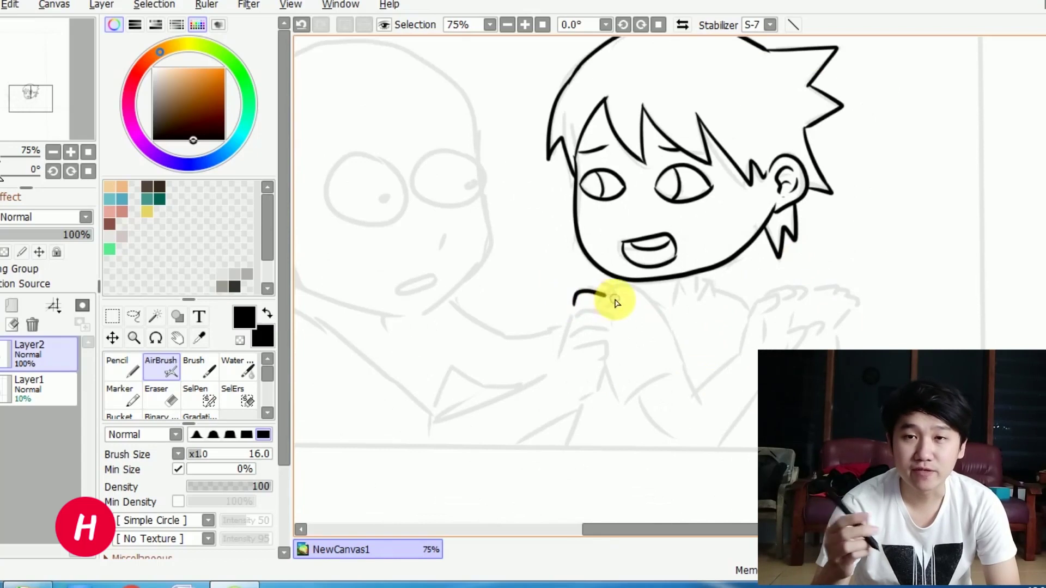
drag(593, 348, 574, 412)
mouse_move(549, 374)
mouse_down()
mouse_move(573, 304)
mouse_move(683, 281)
mouse_up()
Step: Ink the bald man's upper arm and both edges of his forearm up to the hand
drag(374, 260, 520, 368)
key(ctrl+z)
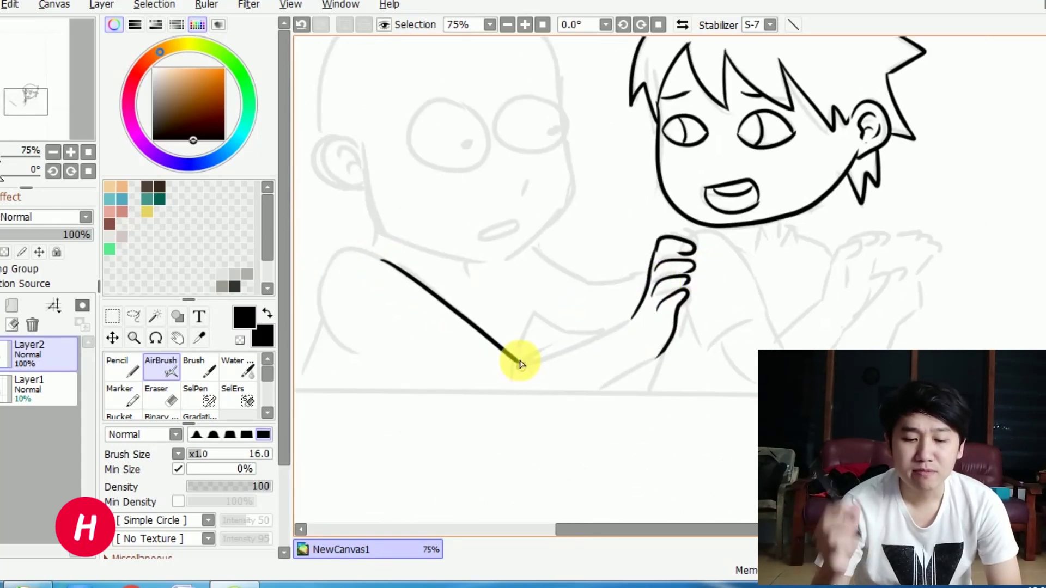
drag(594, 342, 633, 317)
drag(661, 354, 599, 392)
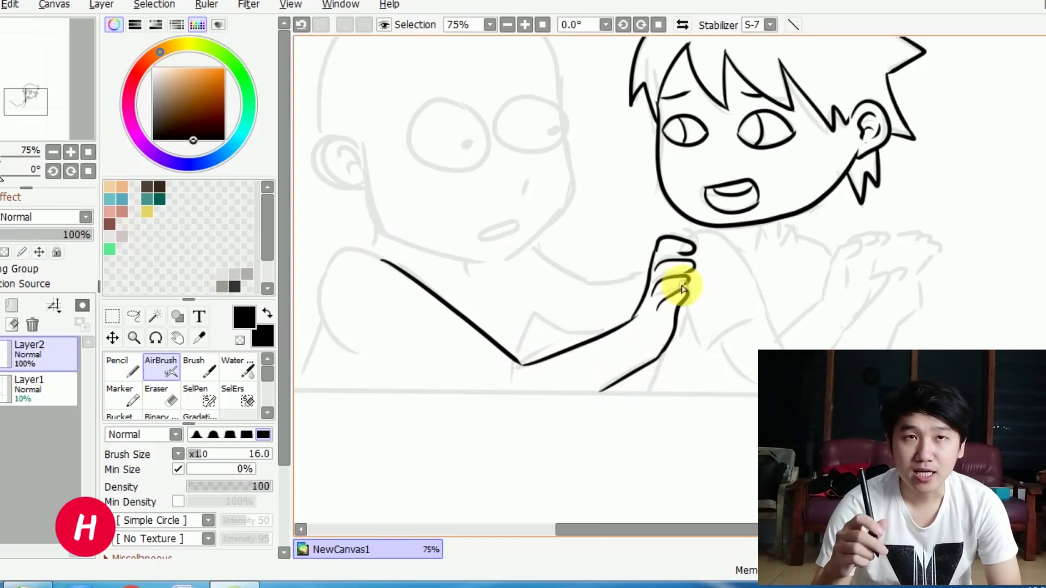
Step: Ink the boy's shoulder, sleeve, raised arms with both hands, and shirt collar
drag(689, 235, 765, 315)
mouse_move(689, 305)
mouse_down()
mouse_move(688, 322)
mouse_move(724, 339)
mouse_move(754, 390)
mouse_up()
mouse_move(779, 337)
mouse_down()
mouse_move(843, 248)
mouse_move(868, 266)
mouse_up()
drag(852, 325, 866, 275)
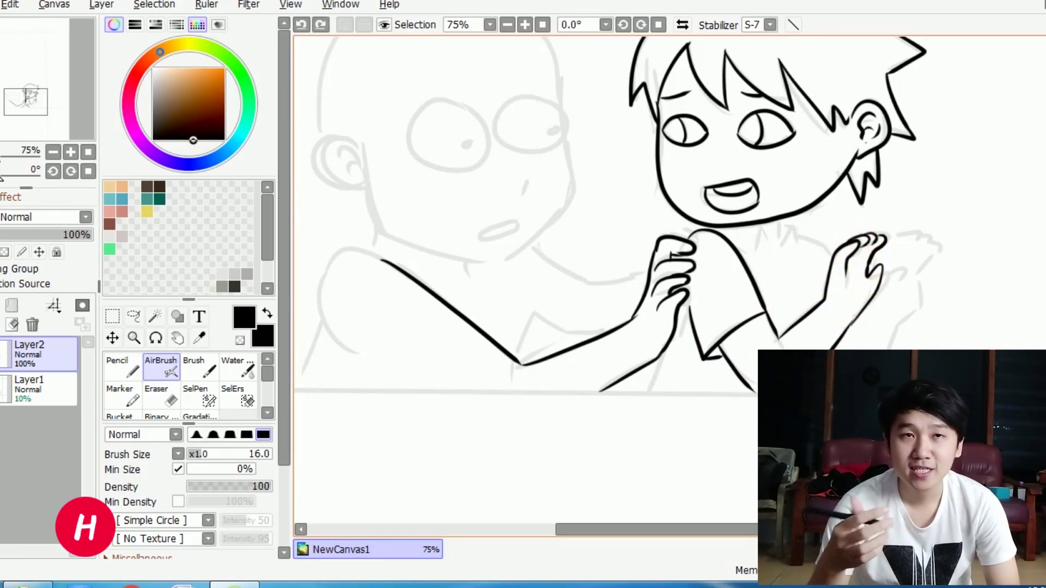
mouse_move(886, 274)
mouse_down()
mouse_move(904, 260)
mouse_move(916, 305)
mouse_up()
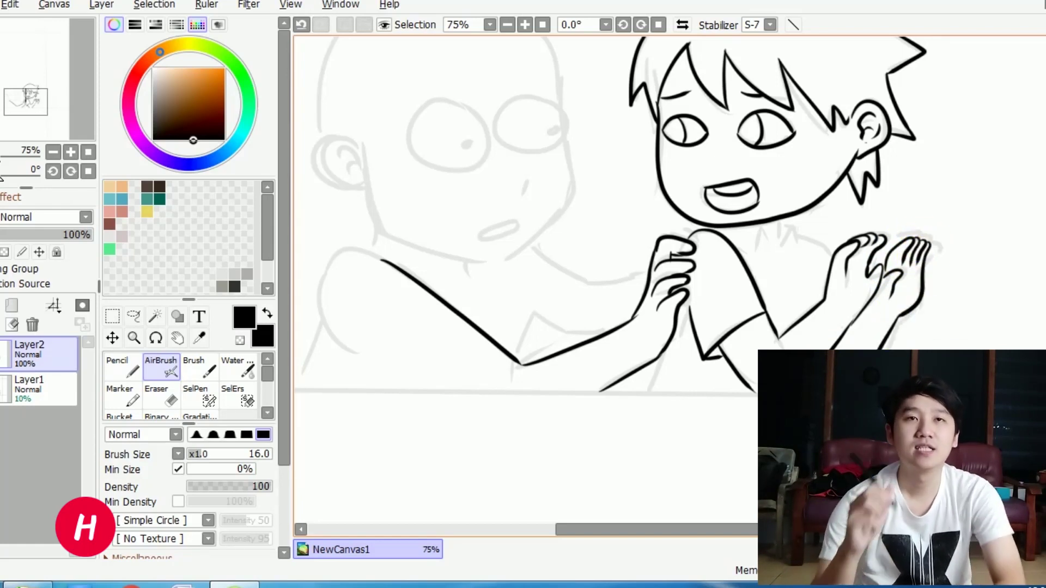
drag(757, 227, 752, 259)
mouse_move(795, 232)
mouse_down()
mouse_move(779, 255)
mouse_move(834, 249)
mouse_up()
Step: Ink the bald man's shoulder, round eyes with dot pupils, nose and mouth
mouse_move(346, 246)
mouse_down()
mouse_move(327, 268)
mouse_move(309, 384)
mouse_move(387, 263)
mouse_up()
drag(611, 215, 768, 294)
mouse_move(705, 122)
mouse_down()
mouse_move(716, 190)
mouse_move(645, 211)
mouse_move(712, 188)
mouse_move(707, 214)
mouse_up()
mouse_move(612, 184)
mouse_down()
mouse_move(646, 204)
mouse_move(597, 186)
mouse_up()
drag(630, 219, 635, 222)
click(630, 219)
mouse_move(682, 261)
mouse_down()
mouse_move(633, 316)
mouse_move(671, 308)
mouse_up()
Step: Ink the bald man's jaw, his far arm, elbow and lower body line
mouse_move(721, 229)
mouse_down()
mouse_move(729, 275)
mouse_move(661, 340)
mouse_up()
mouse_move(520, 252)
mouse_down()
mouse_move(654, 343)
mouse_move(667, 339)
mouse_up()
drag(689, 326, 750, 361)
drag(692, 395, 671, 438)
drag(528, 426, 594, 470)
Step: Ink the bald man's skull and ear, adding short eyebrow marks and wrinkles under his eyes
mouse_move(514, 223)
mouse_down()
mouse_move(497, 268)
mouse_move(524, 275)
mouse_up()
mouse_move(705, 123)
mouse_down()
mouse_move(693, 103)
mouse_move(467, 133)
mouse_move(478, 220)
mouse_up()
drag(601, 161, 678, 154)
mouse_move(626, 260)
mouse_down()
mouse_move(596, 257)
mouse_move(604, 266)
mouse_up()
mouse_move(716, 224)
mouse_down()
mouse_move(688, 236)
mouse_move(694, 242)
mouse_up()
drag(515, 224, 499, 255)
click(603, 341)
scroll(576, 429, down, 2)
scroll(621, 425, up, 2)
scroll(753, 486, down, 2)
scroll(752, 488, up, 3)
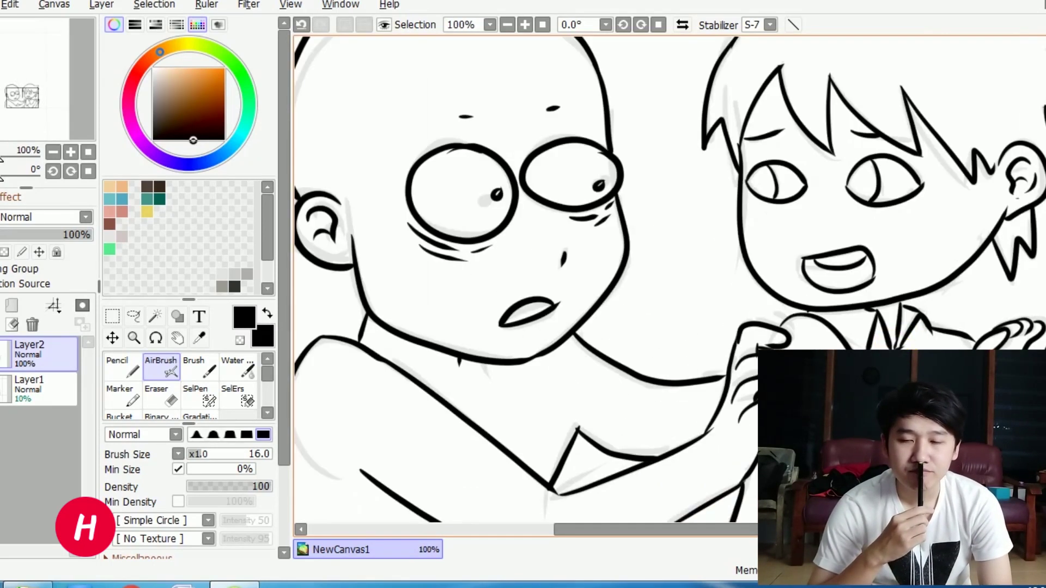
Step: Add a new layer and draw a straight-edged four-sided panel frame around the two characters with a smaller brush
scroll(665, 431, down, 3)
key(ctrl+shift+n)
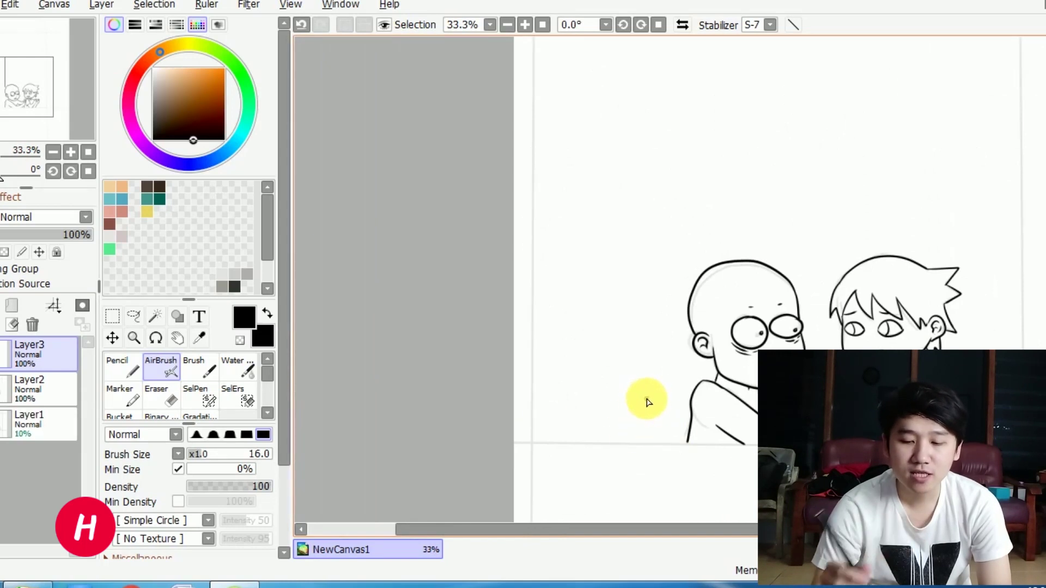
key(bracketleft)
key(bracketleft)
key(bracketleft)
key(bracketleft)
click(533, 232)
shift+click(533, 442)
shift+click(1022, 445)
shift+click(1021, 223)
shift+click(533, 231)
Step: Hide the rough sketch on Layer1 and return to Layer2 with the brush size increased again
click(30, 427)
click(40, 392)
scroll(807, 344, up, 3)
key(bracketright)
key(bracketright)
key(bracketright)
key(bracketright)
Step: Touch up the inked lines around the boy and add dot pupils to both of his eyes
drag(876, 343, 662, 160)
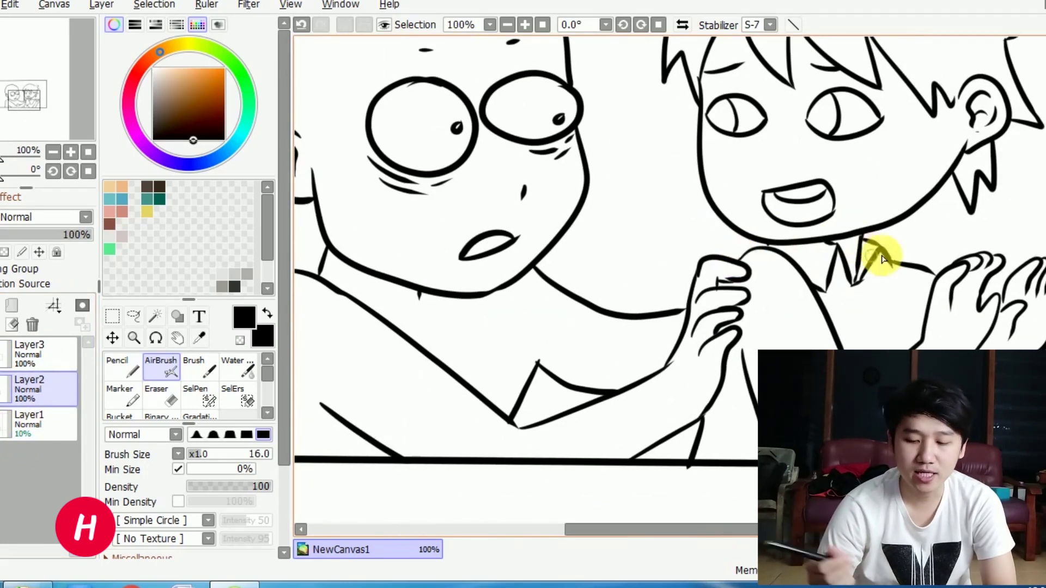
drag(833, 130, 834, 271)
click(817, 254)
click(717, 254)
drag(961, 230, 914, 248)
scroll(906, 280, down, 1)
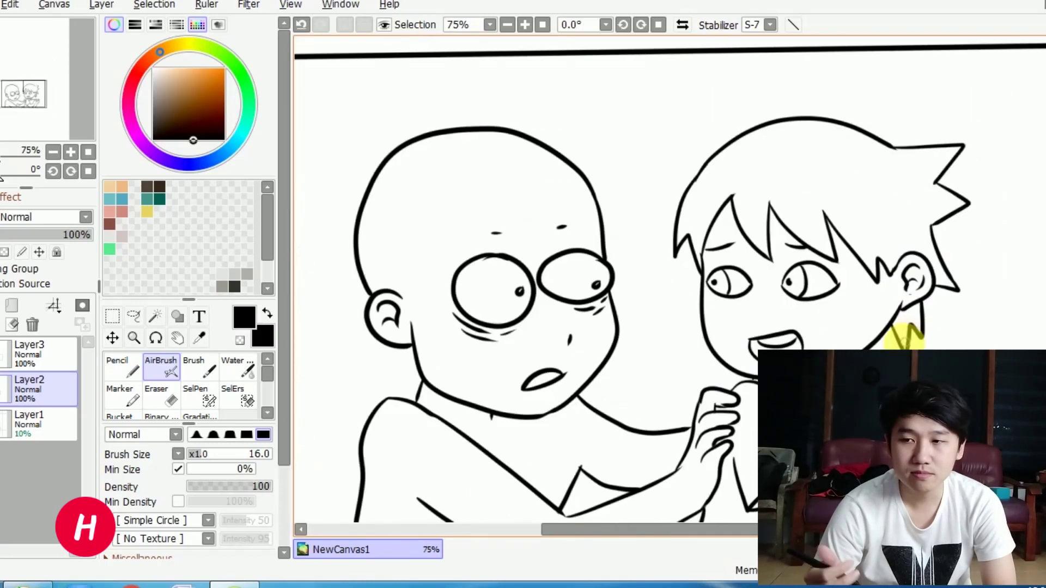
Step: Merge Layer2 into Layer3, then select the panel's background area with the Magic Wand and invert the selection
scroll(891, 198, down, 2)
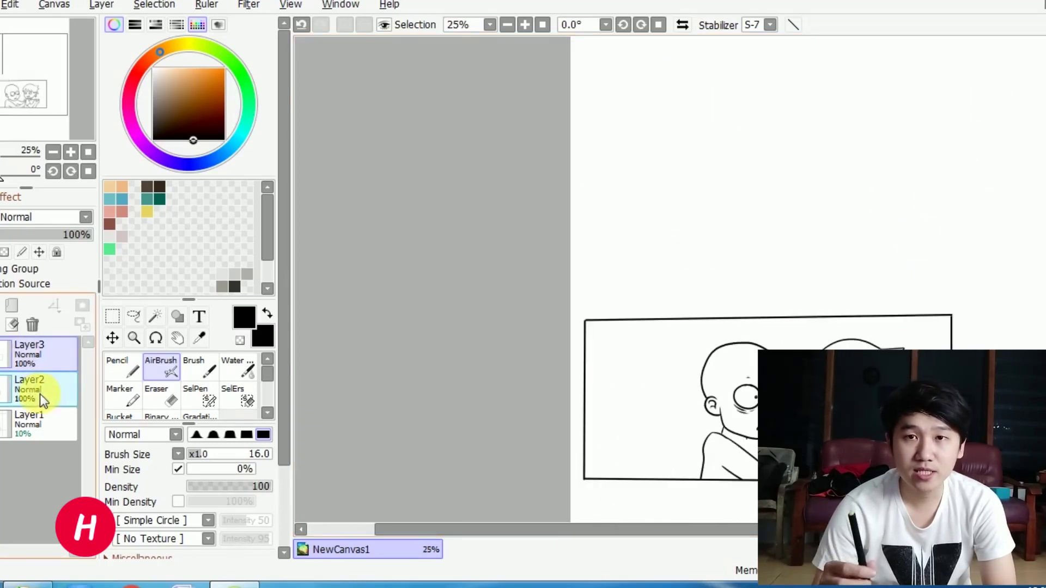
click(156, 316)
click(648, 397)
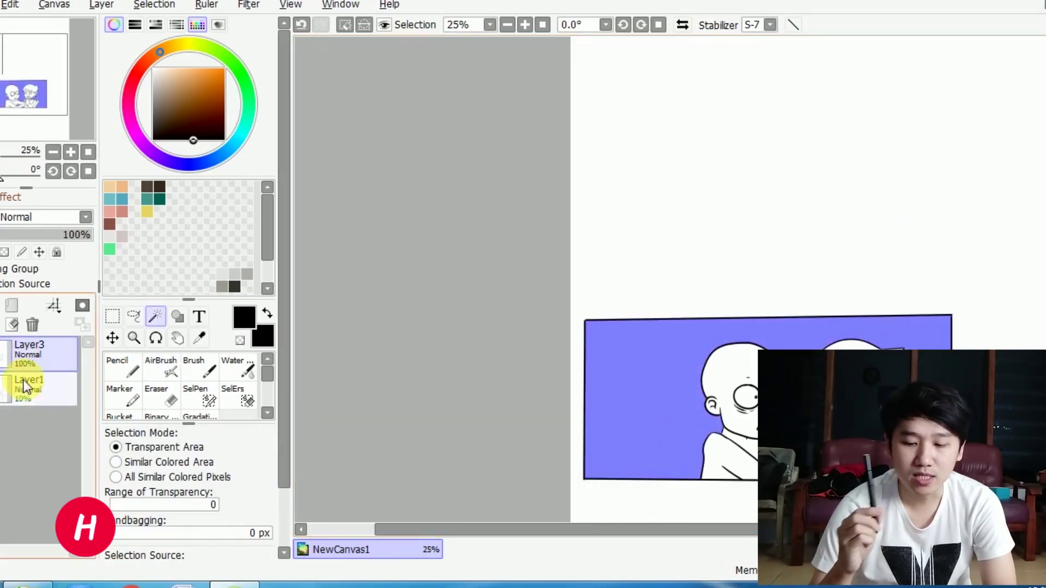
click(154, 5)
click(176, 83)
Step: Pick a light grey and try filling the inverted selection with the Bucket, undoing the fills
click(153, 87)
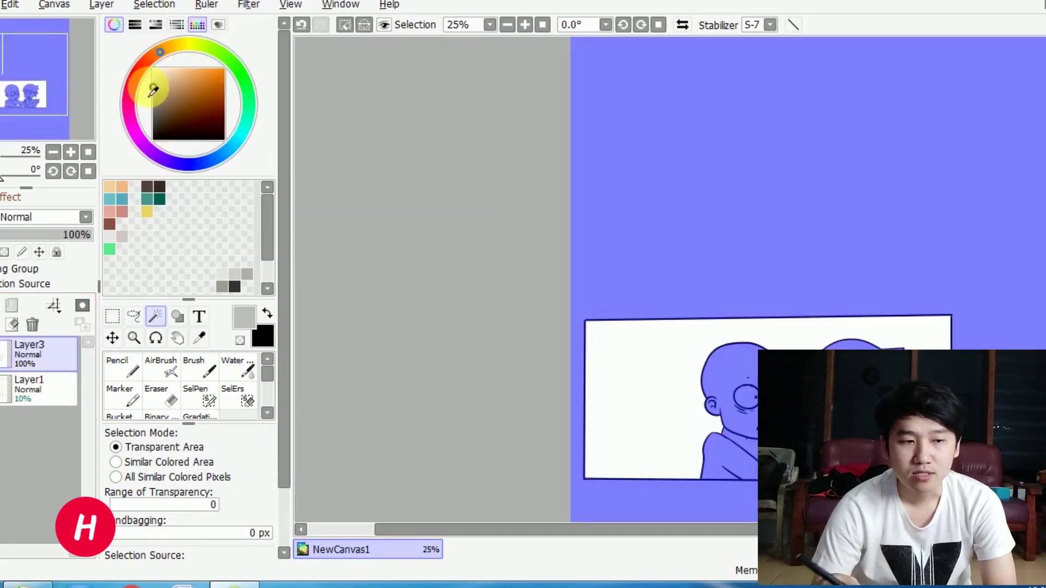
key(g)
click(641, 279)
click(712, 367)
key(ctrl+z)
key(ctrl+z)
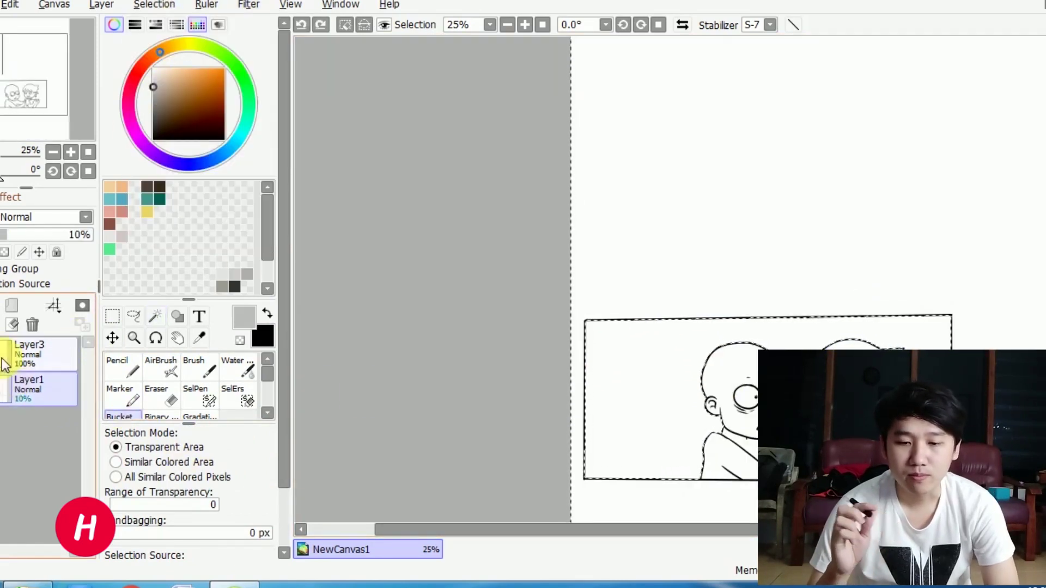
Step: Add a new layer directly above Layer1, fill the selected area with the light grey and deselect
click(18, 380)
click(1, 305)
click(632, 289)
key(ctrl+d)
Step: Magic Wand the area outside the panel on Layer3, delete it from Layer4, deselect and lock Layer4's opacity
click(42, 366)
click(155, 316)
click(610, 273)
click(57, 396)
key(Delete)
key(ctrl+d)
click(5, 252)
scroll(747, 373, up, 3)
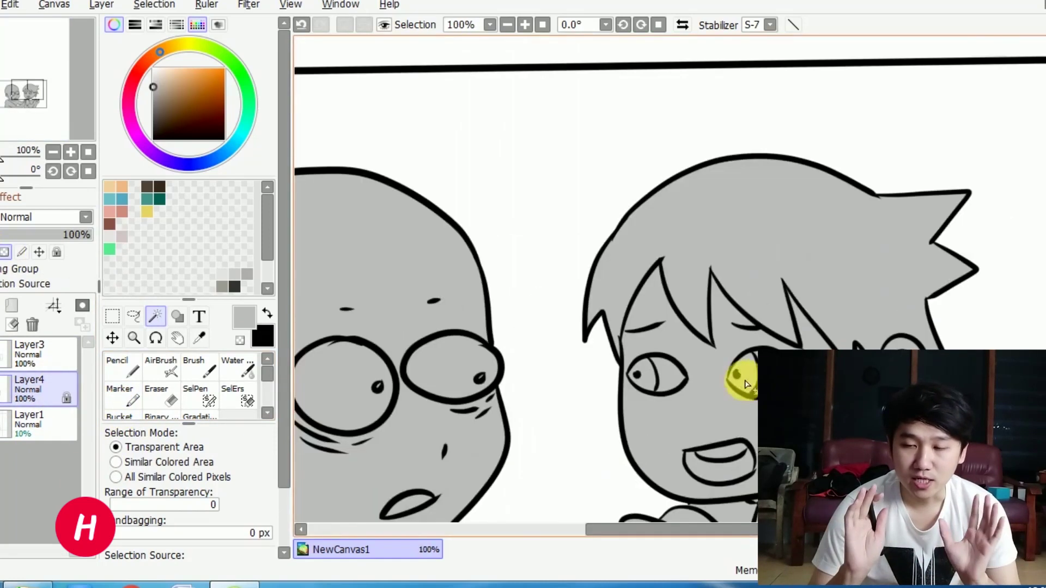
scroll(717, 97, down, 2)
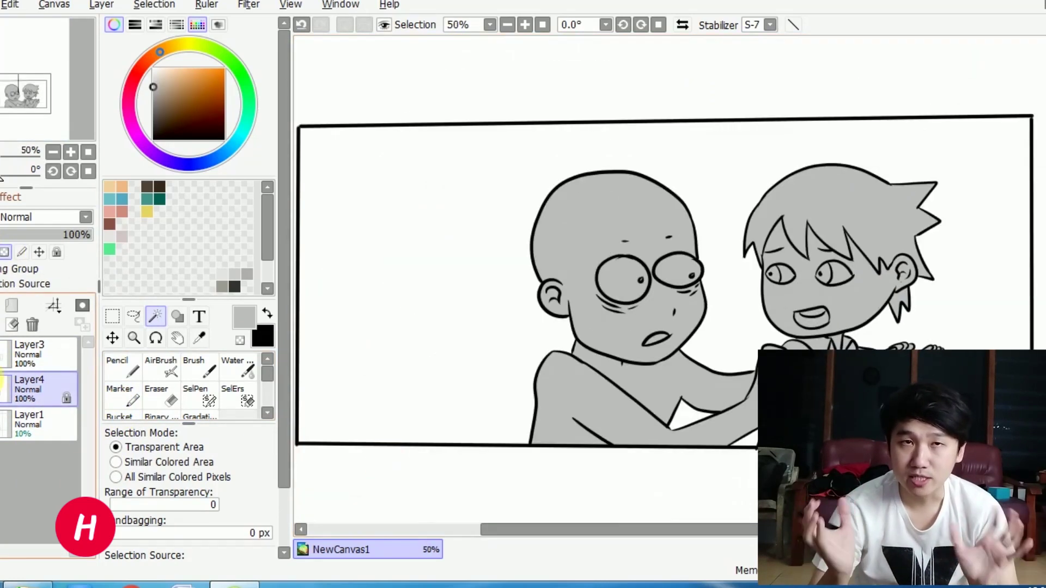
Step: Recolour both figures on Layer4 with an orange-brown skin tone, adjusting it with the hue and saturation filter
drag(128, 104, 180, 63)
key(ctrl+f)
key(ctrl+u)
mouse_move(195, 133)
mouse_down()
mouse_move(182, 133)
mouse_move(191, 136)
mouse_up()
click(242, 224)
key(ctrl+u)
drag(196, 176, 239, 173)
click(310, 225)
Step: Paint a light tan highlight over the boy's face with the AirBrush at size 80
click(186, 72)
click(532, 252)
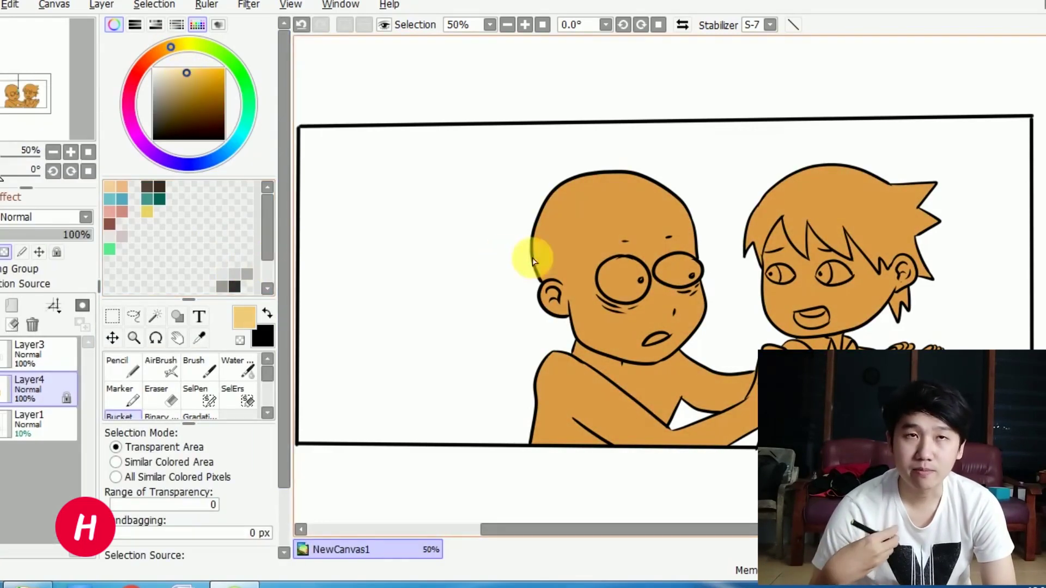
key(ctrl+z)
key(b)
key(bracketright)
key(bracketright)
key(bracketright)
key(bracketright)
key(bracketright)
key(bracketright)
key(bracketright)
key(bracketright)
mouse_move(794, 198)
mouse_down()
mouse_move(787, 295)
mouse_move(850, 262)
mouse_move(777, 266)
mouse_move(806, 305)
mouse_up()
key(ctrl+z)
key(bracketleft)
key(bracketleft)
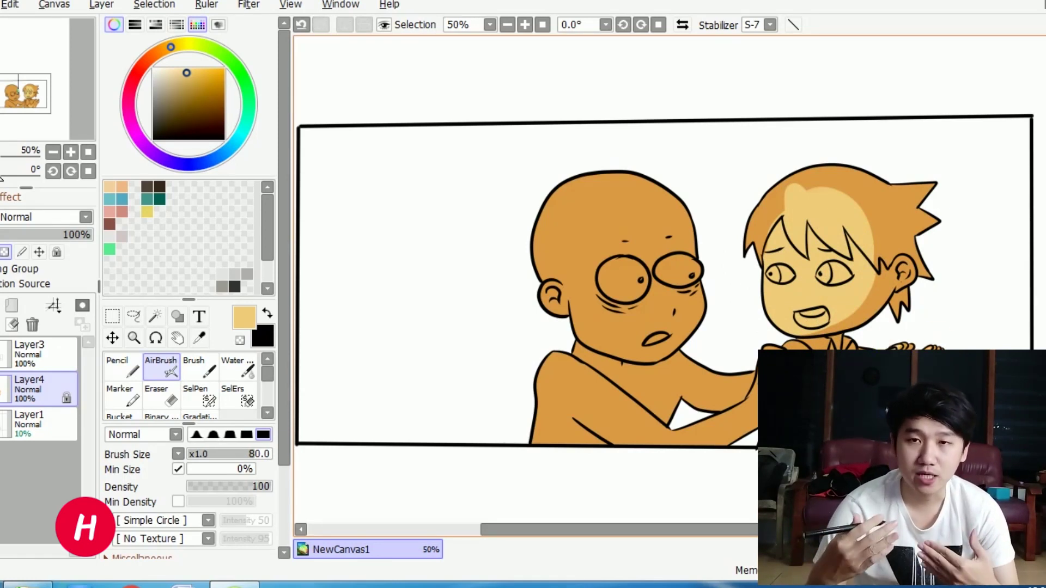
Step: Try a light tan stroke on the man's shoulder, undo it and set the Stabilizer to 15
drag(542, 374, 593, 377)
key(ctrl+z)
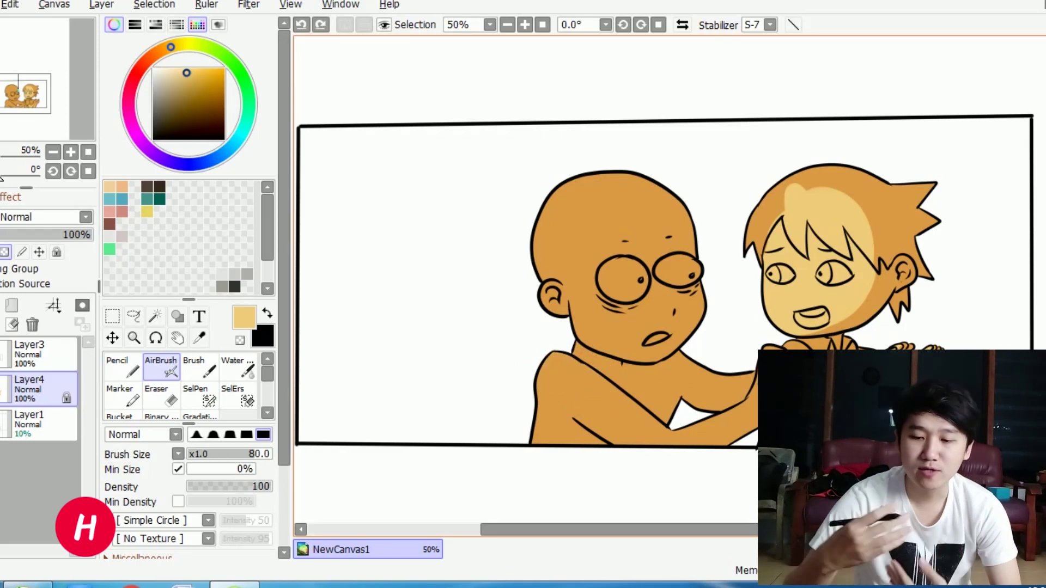
click(769, 25)
click(757, 284)
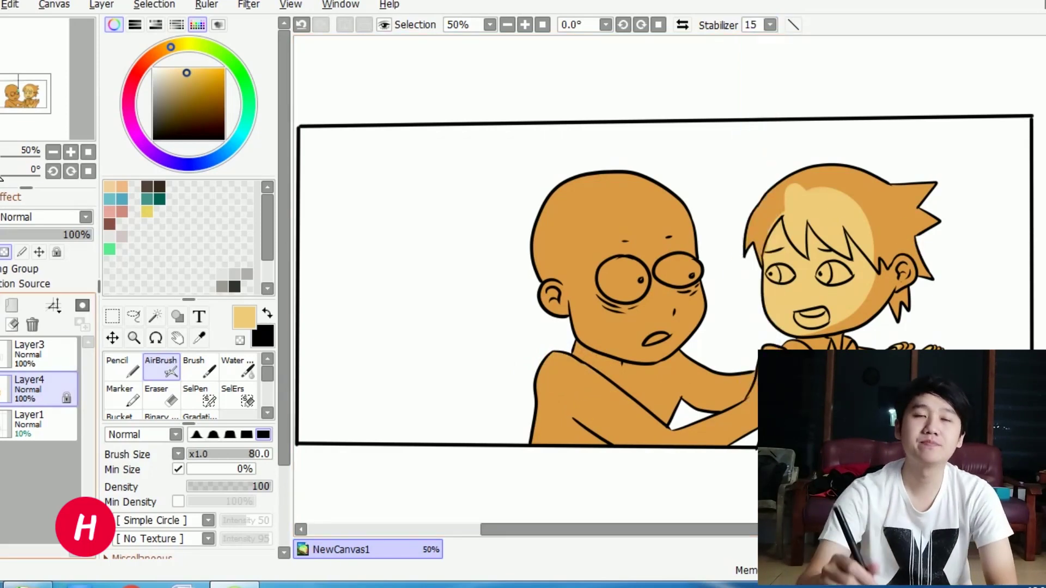
Step: Add a new layer clipped to Layer4 and paint the boy's shirt brick red with salmon highlights
click(0, 305)
click(2, 269)
click(154, 55)
click(175, 85)
click(144, 64)
click(186, 72)
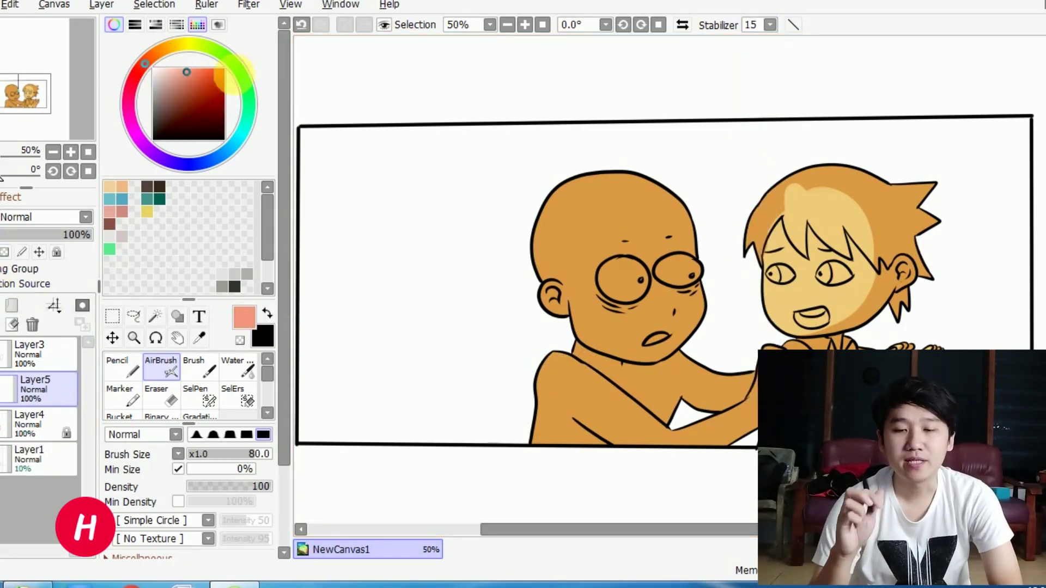
click(191, 84)
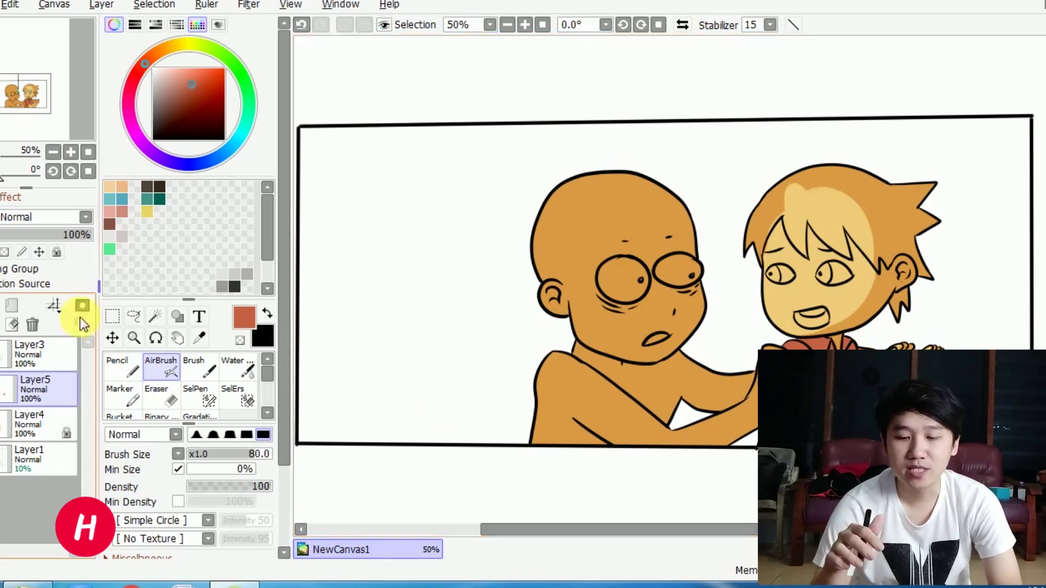
click(183, 73)
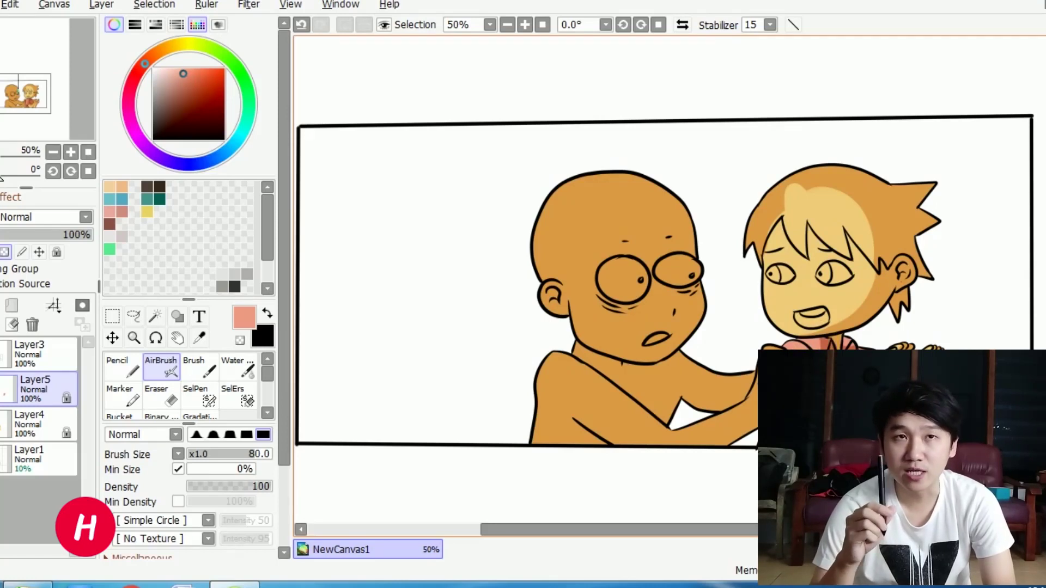
Step: Add another clipped layer above Layer5 and fill the boy's hair dark teal-blue, using a Magic Wand selection of Layer3's line art
click(1, 305)
click(237, 142)
click(193, 90)
mouse_move(750, 250)
mouse_down()
mouse_move(819, 181)
mouse_move(843, 177)
mouse_up()
click(66, 349)
click(155, 315)
click(841, 224)
click(68, 395)
click(122, 417)
click(876, 223)
key(ctrl+d)
Step: Lock Layer6's opacity and paint a light cyan highlight over the front of the boy's hair with the AirBrush at size 160
click(5, 252)
click(241, 136)
click(182, 78)
click(162, 367)
key(bracketright)
key(bracketright)
key(bracketright)
key(bracketright)
mouse_move(765, 226)
mouse_down()
mouse_move(753, 264)
mouse_move(861, 167)
mouse_move(853, 332)
mouse_move(746, 430)
mouse_up()
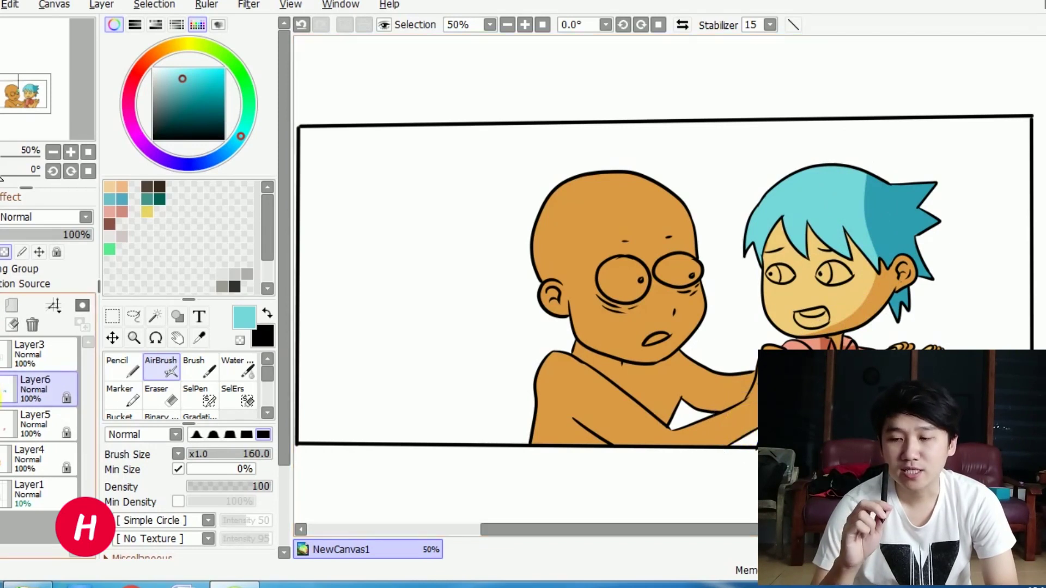
Step: Touch up the boy's shirt on Layer5 at brush size 70, then switch to Layer4 and sample the orange skin colour
click(34, 423)
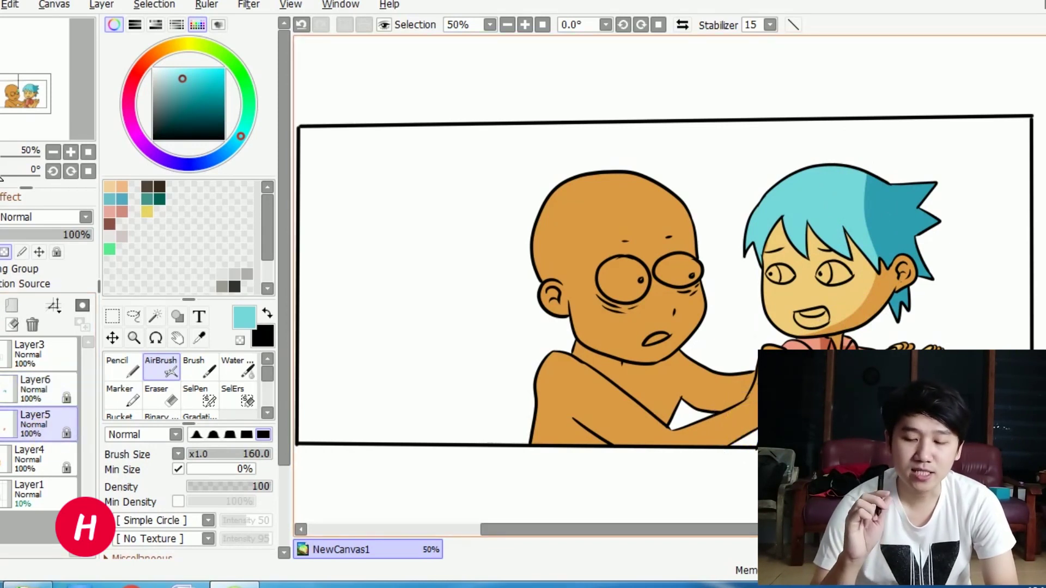
right_click(828, 381)
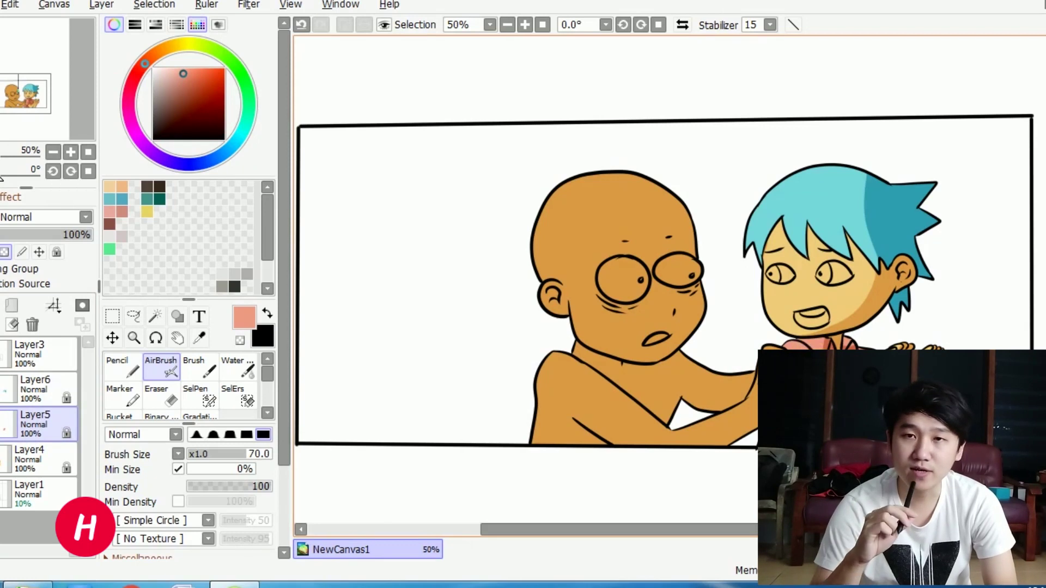
key(e)
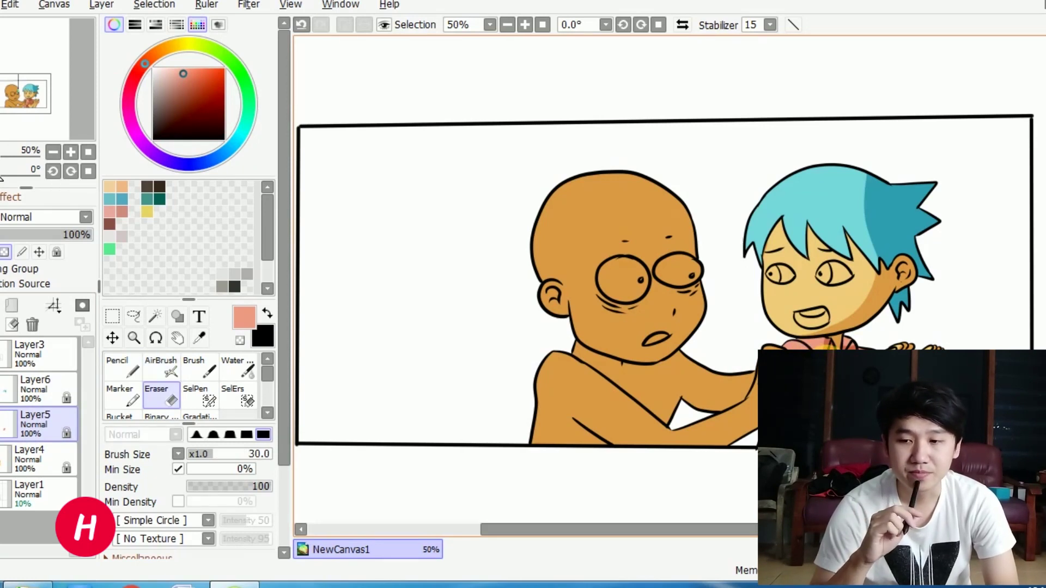
key(b)
key(ctrl+z)
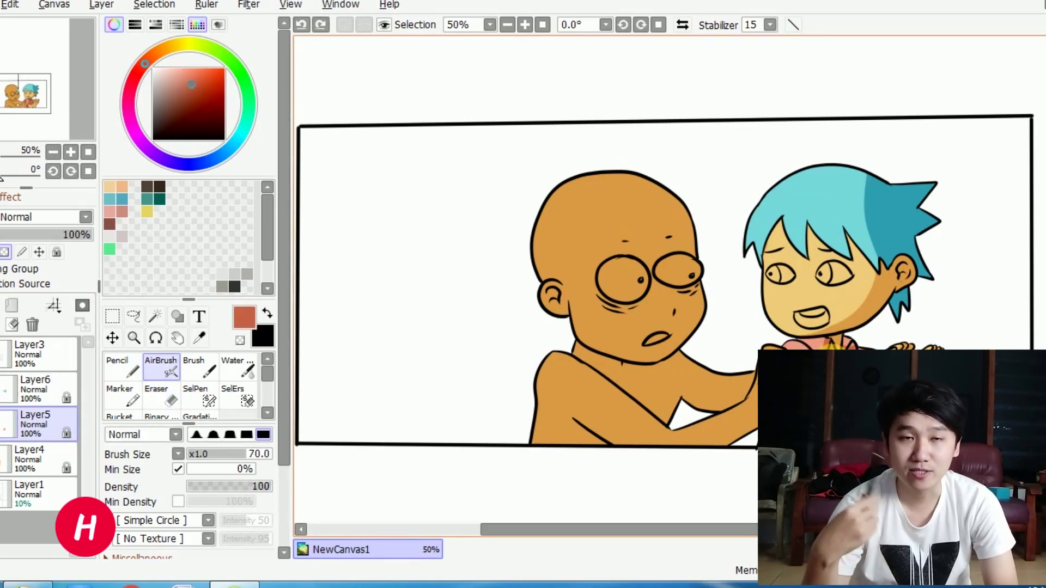
click(38, 460)
right_click(610, 218)
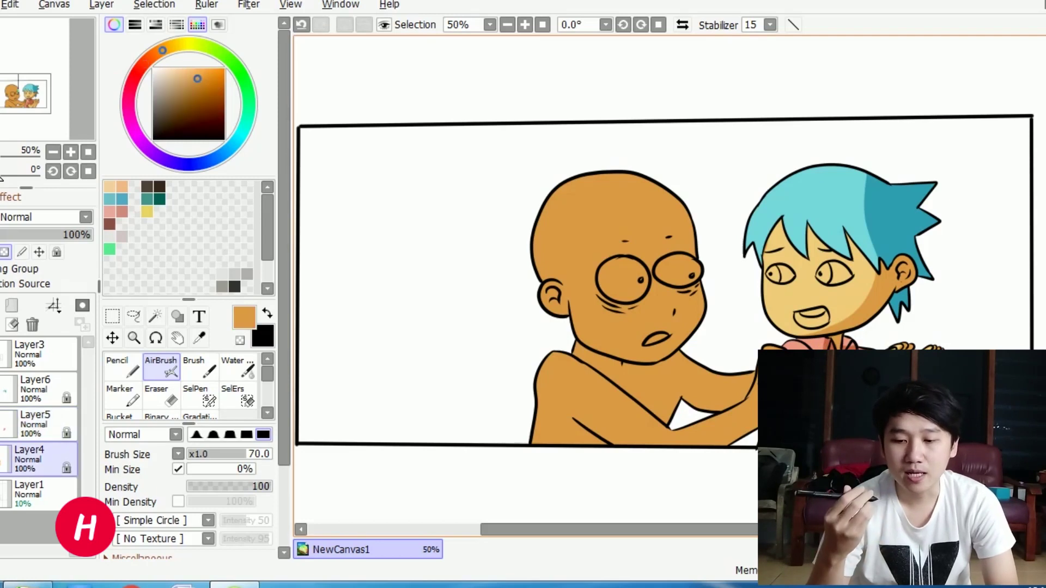
Step: Add a clipped layer above Layer6, paint the boy's eyes light grey at brush size 35 and lock the layer's opacity
click(41, 382)
click(1, 305)
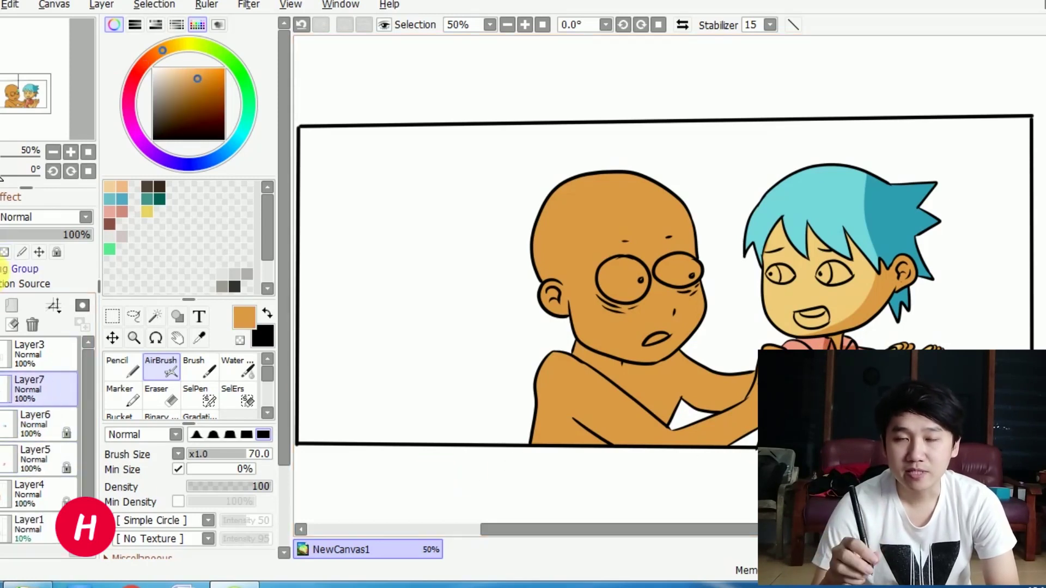
click(153, 80)
key(bracketleft)
key(bracketleft)
key(bracketleft)
key(bracketleft)
scroll(777, 268, up, 2)
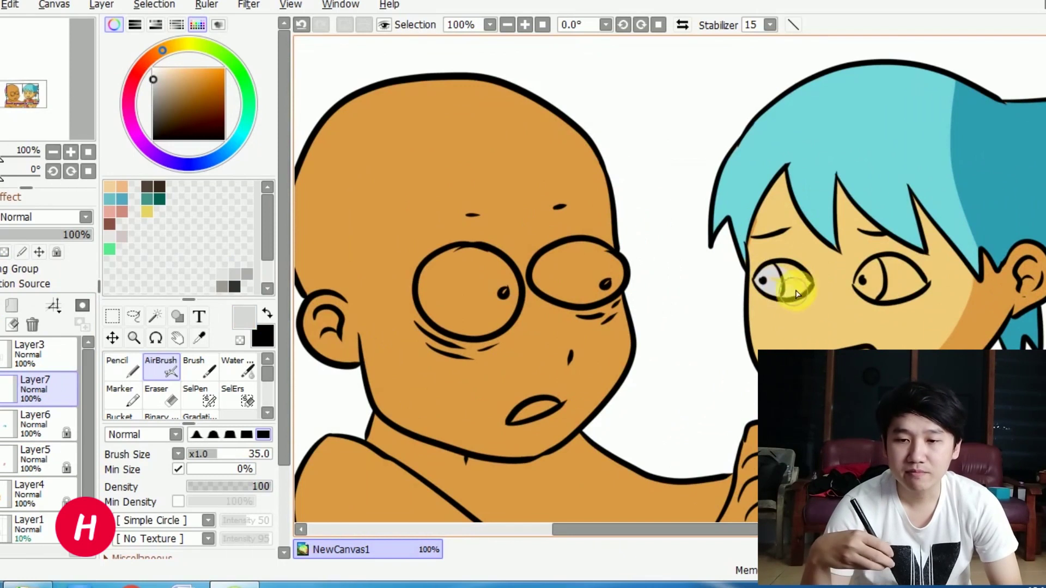
click(4, 252)
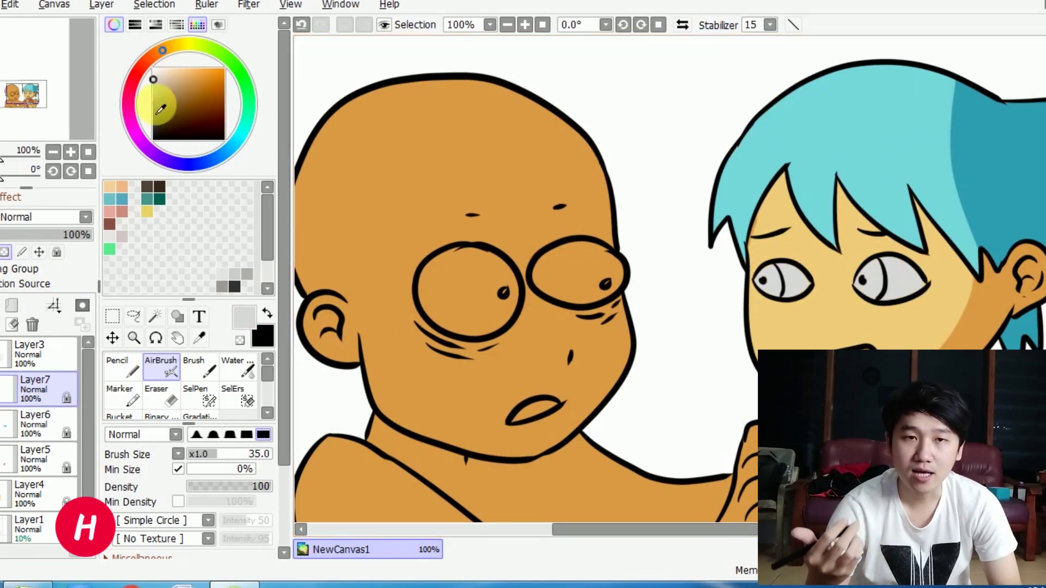
Step: Paint the boy's irises dark grey and add white highlights to the whites of both eyes
click(156, 104)
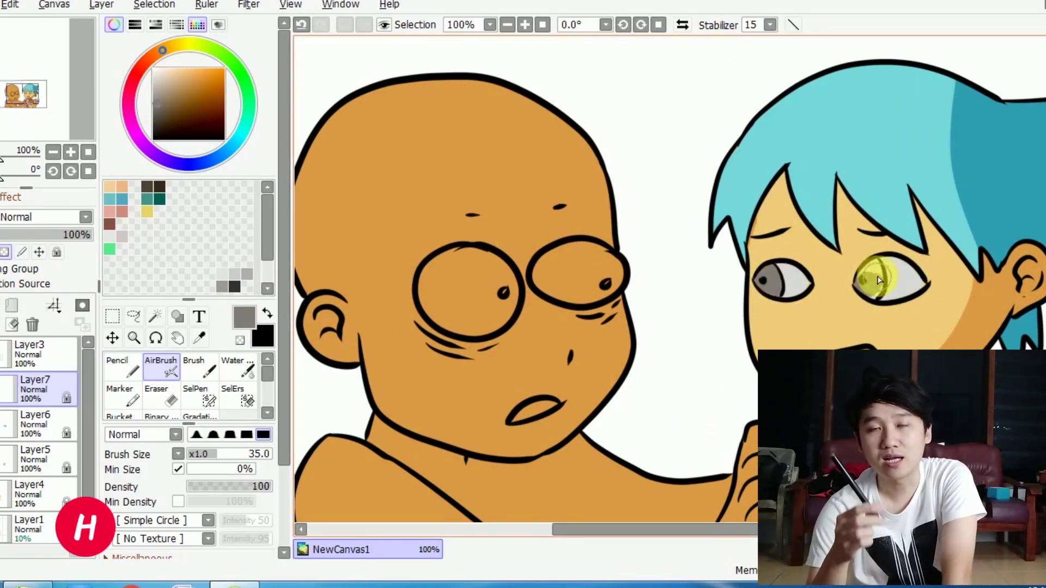
scroll(871, 312, down, 3)
scroll(833, 324, up, 3)
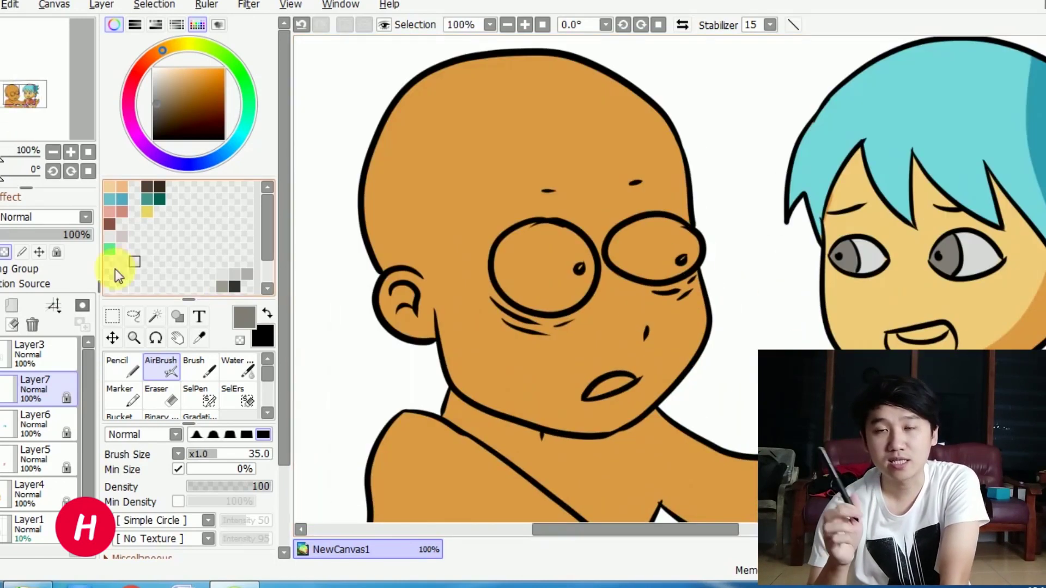
click(153, 83)
key(ctrl+z)
click(153, 70)
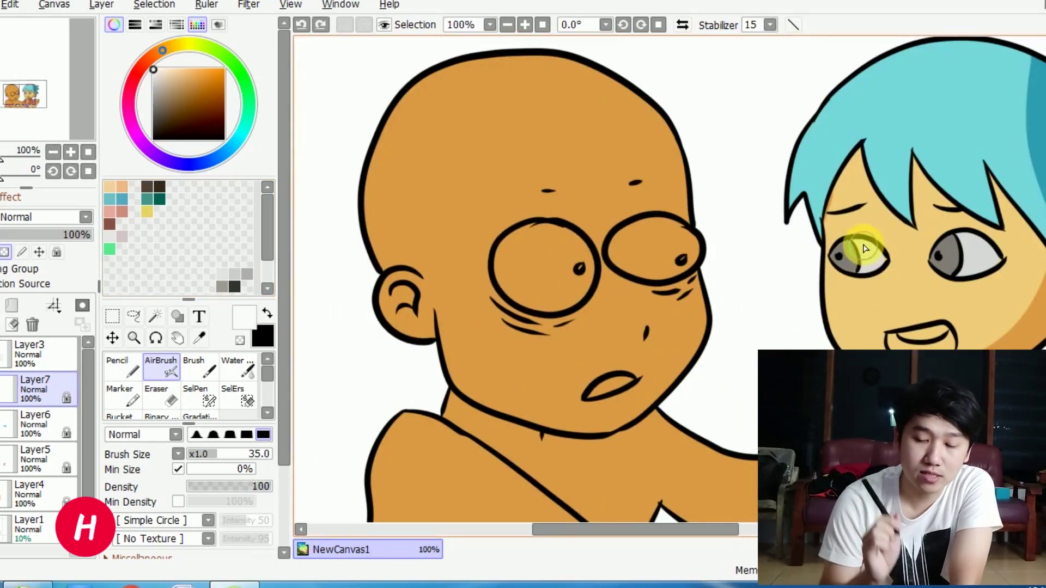
drag(862, 241, 865, 280)
drag(966, 228, 967, 270)
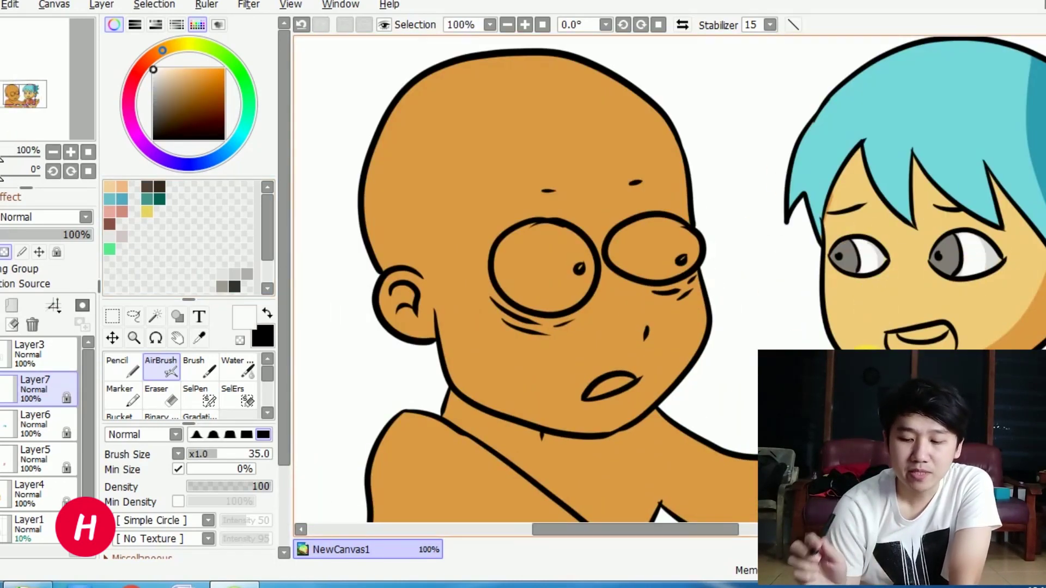
Step: Paint the inside of the boy's mouth dusty pink and his teeth light grey on Layer7 with its opacity unlocked
scroll(696, 179, down, 2)
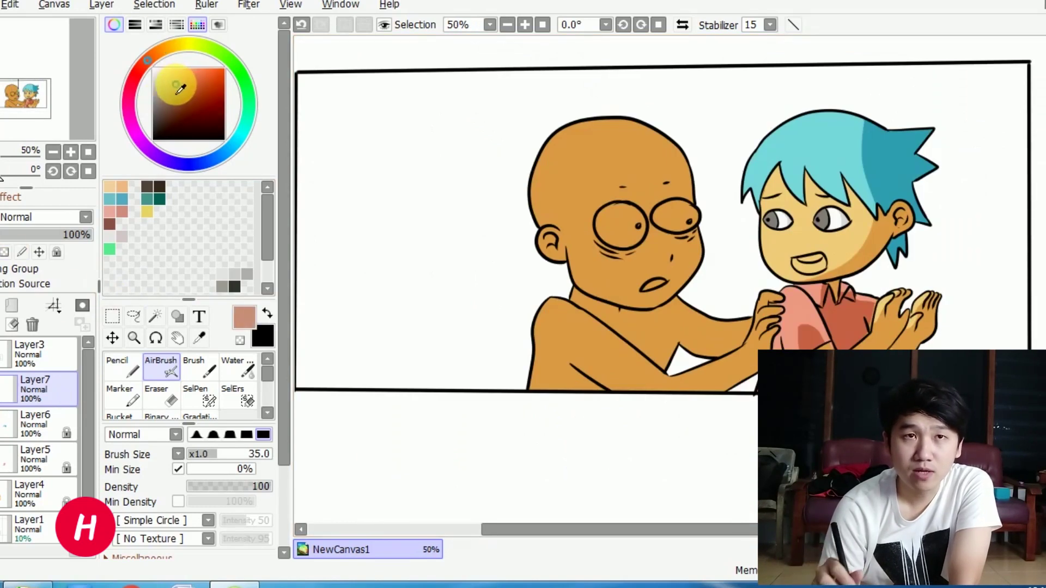
scroll(798, 227, up, 3)
mouse_move(799, 227)
mouse_down()
mouse_move(814, 258)
mouse_move(881, 250)
mouse_up()
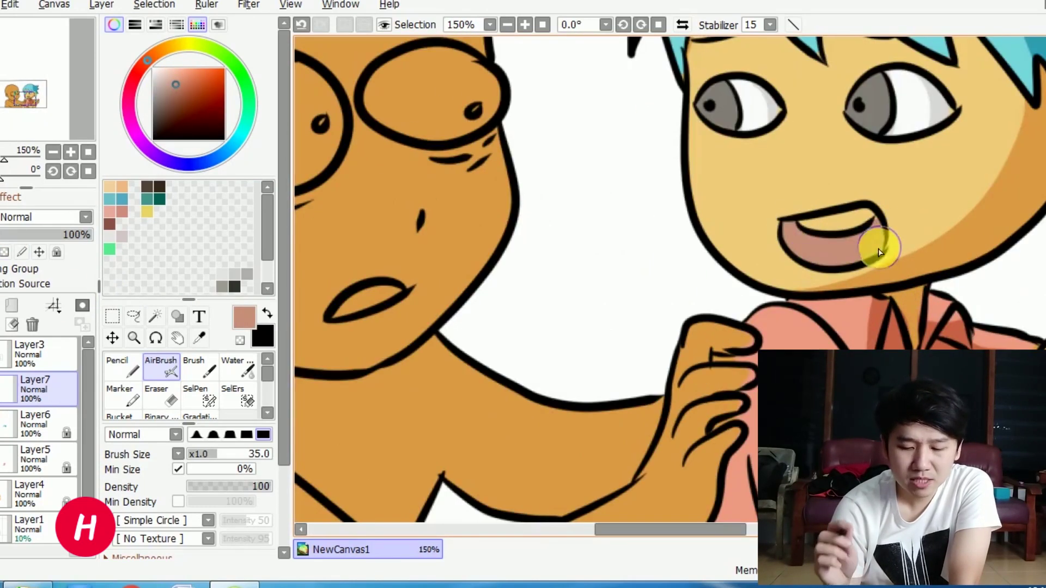
click(153, 76)
mouse_move(800, 211)
mouse_down()
mouse_move(831, 229)
mouse_move(866, 217)
mouse_move(843, 221)
mouse_up()
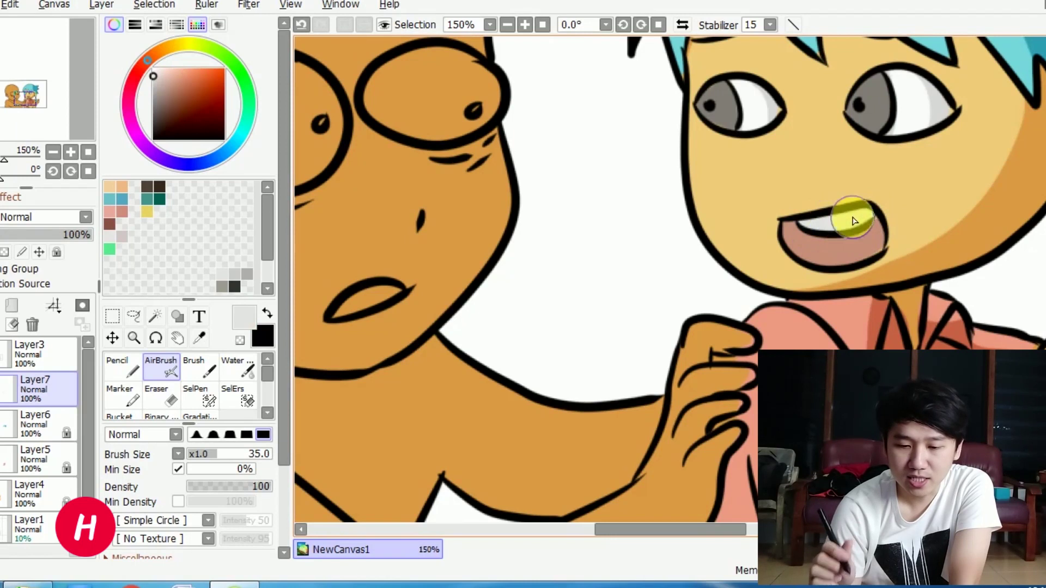
Step: Lock Layer7's opacity, then add a white highlight to the boy's teeth and reddish-brown shading inside his mouth
click(5, 252)
click(156, 70)
mouse_move(779, 224)
mouse_down()
mouse_move(825, 225)
mouse_move(798, 231)
mouse_up()
right_click(805, 243)
click(181, 94)
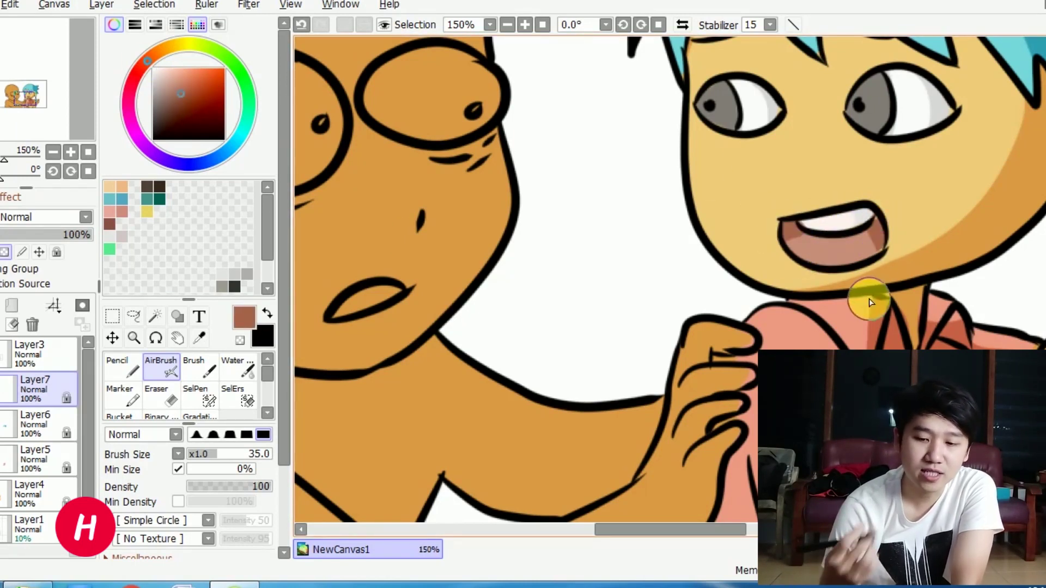
Step: Add a clipped layer above Layer7 and cover the bald man with mid grey using a much larger AirBrush
scroll(892, 272, down, 3)
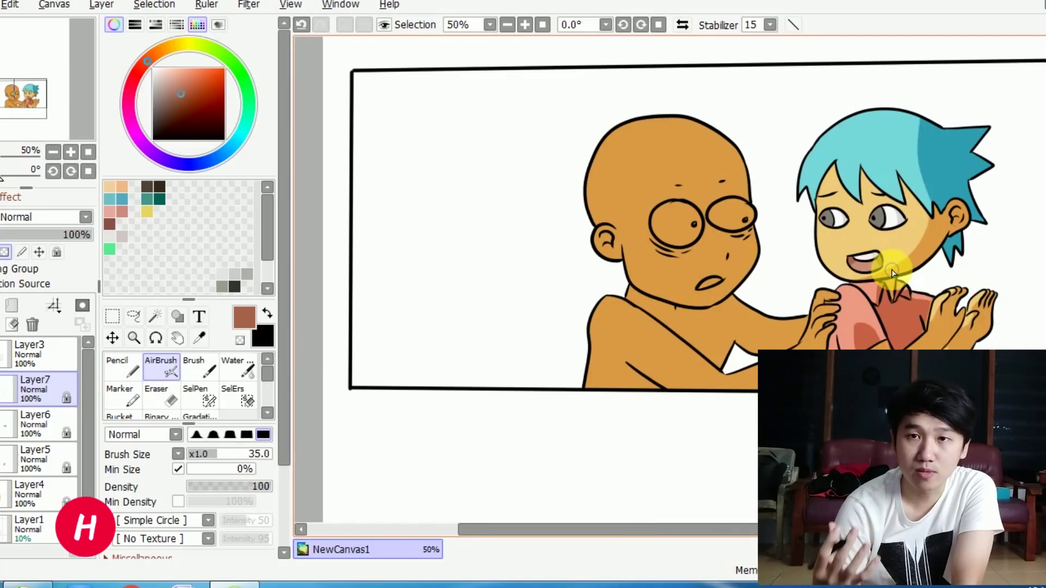
click(0, 453)
click(0, 453)
click(0, 305)
click(152, 97)
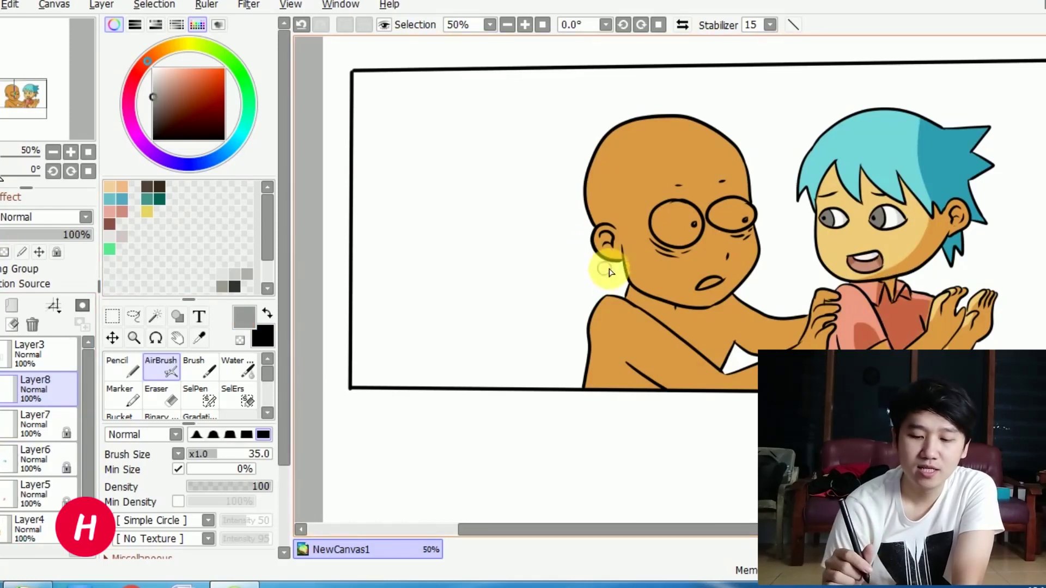
key(bracketright)
key(bracketright)
key(bracketright)
key(bracketright)
key(bracketright)
key(bracketright)
key(bracketright)
key(bracketright)
key(bracketright)
key(bracketright)
key(bracketright)
mouse_move(638, 227)
mouse_down()
mouse_move(599, 399)
mouse_move(663, 420)
mouse_move(716, 355)
mouse_move(763, 342)
mouse_up()
Step: Clean up the grey around the man's hand with a smaller brush and the Eraser, then move Layer8 below Layer5
key(bracketleft)
key(bracketleft)
key(bracketleft)
key(bracketleft)
key(bracketleft)
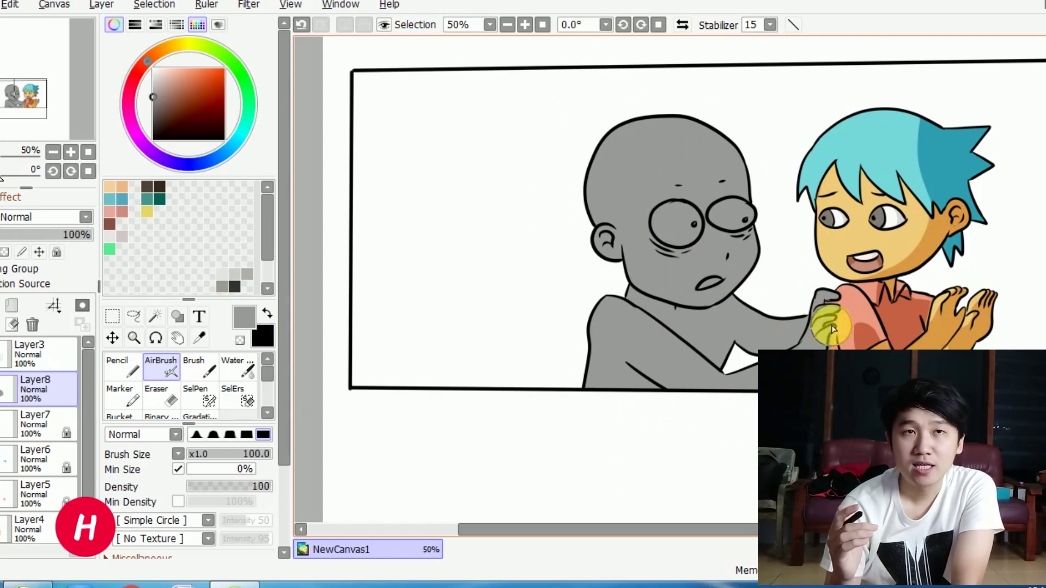
click(152, 396)
drag(33, 388, 33, 490)
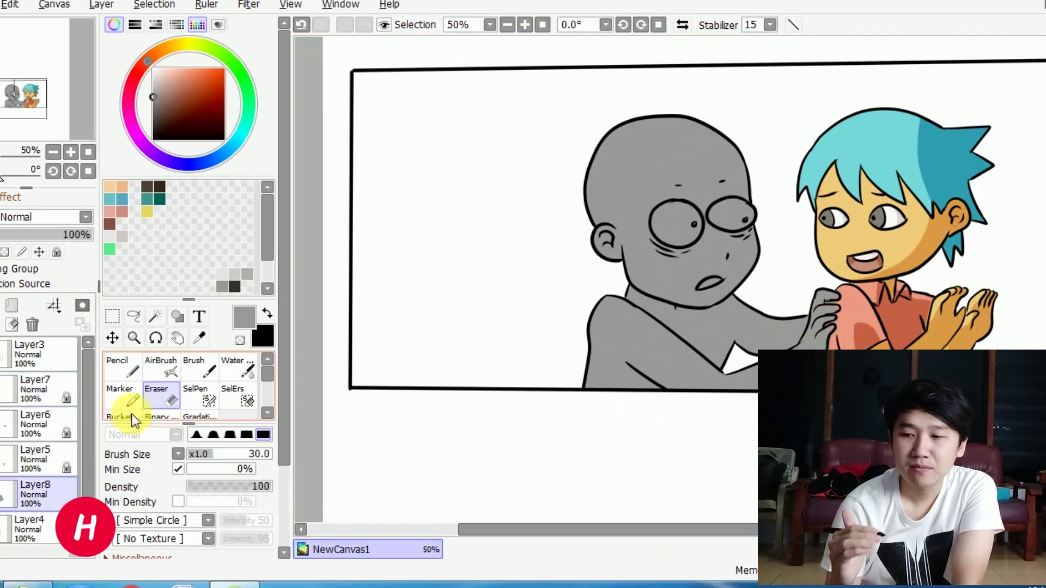
Step: Lock Layer8's opacity and paint a dark grey shadow over the man's face with the AirBrush
click(155, 107)
click(160, 366)
click(5, 252)
drag(679, 108, 689, 178)
drag(660, 221, 695, 276)
Step: Shade the man's shoulder, chest and arms dark grey at brush size 80
key(bracketleft)
key(bracketleft)
key(bracketleft)
key(bracketleft)
mouse_move(607, 303)
mouse_down()
mouse_move(705, 380)
mouse_move(711, 371)
mouse_move(680, 344)
mouse_move(825, 340)
mouse_move(828, 313)
mouse_move(718, 363)
mouse_move(749, 354)
mouse_move(729, 371)
mouse_move(668, 313)
mouse_move(645, 307)
mouse_move(685, 312)
mouse_move(672, 305)
mouse_move(708, 296)
mouse_move(628, 385)
mouse_move(630, 403)
mouse_move(627, 366)
mouse_move(675, 423)
mouse_move(637, 386)
mouse_move(690, 336)
mouse_move(721, 361)
mouse_move(756, 346)
mouse_up()
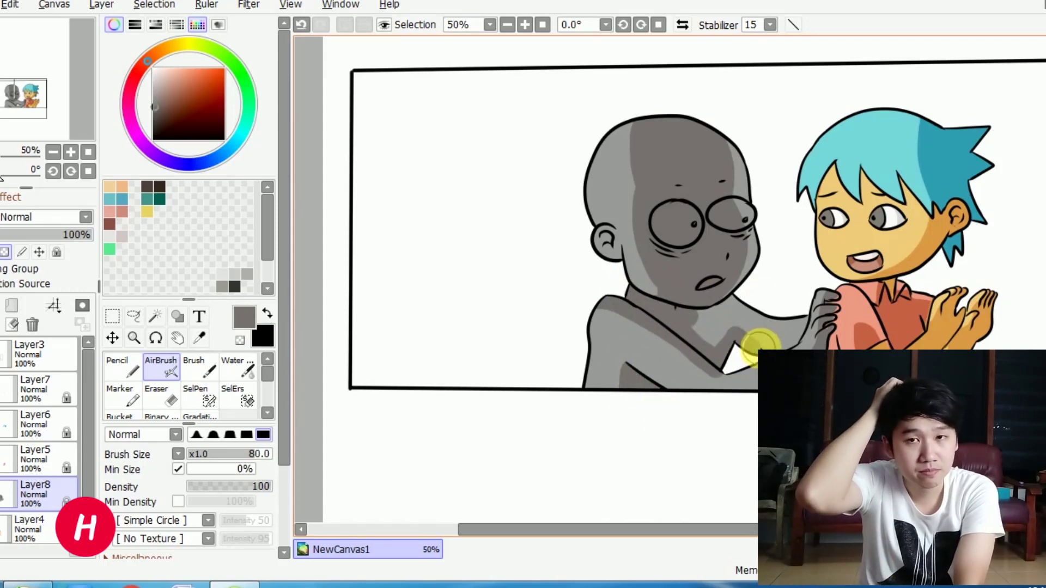
mouse_move(697, 322)
mouse_down()
mouse_move(723, 331)
mouse_move(726, 316)
mouse_move(723, 331)
mouse_move(799, 338)
mouse_up()
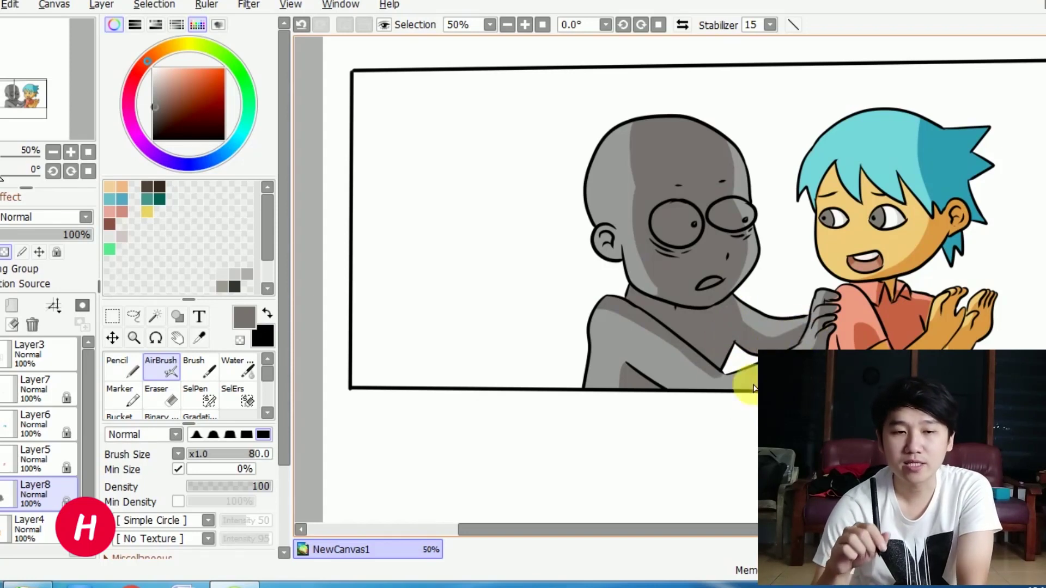
Step: Paint both of the bald man's eyes off-white on Layer8, filling in their edges at brush size 25
click(153, 78)
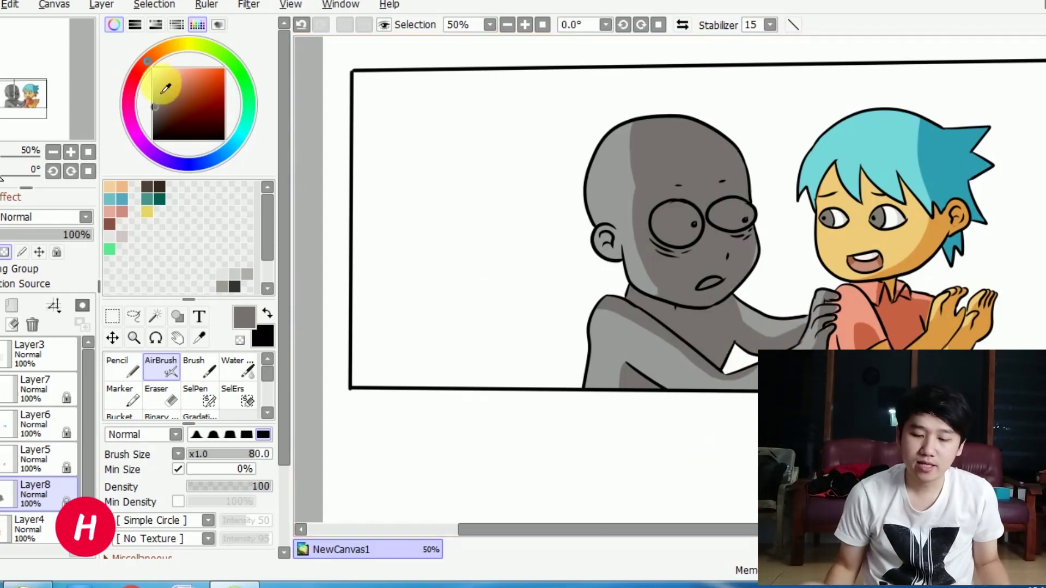
drag(694, 221, 747, 221)
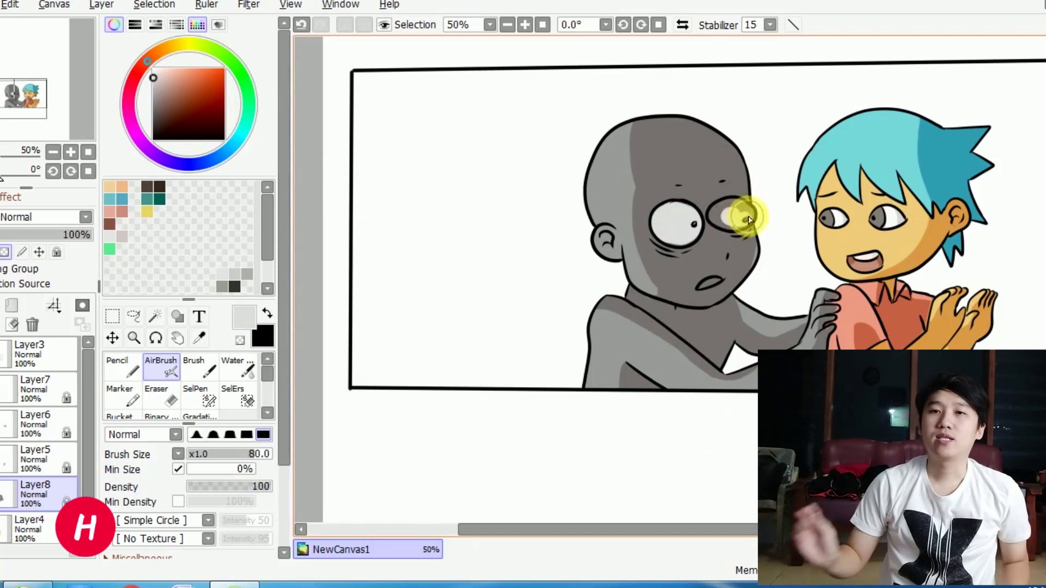
click(677, 215)
scroll(675, 243, up, 3)
key(bracketleft)
key(bracketleft)
key(bracketleft)
key(bracketleft)
key(bracketleft)
key(bracketleft)
key(bracketleft)
mouse_move(630, 144)
mouse_down()
mouse_move(621, 217)
mouse_move(689, 247)
mouse_up()
drag(796, 135, 840, 204)
scroll(839, 201, down, 5)
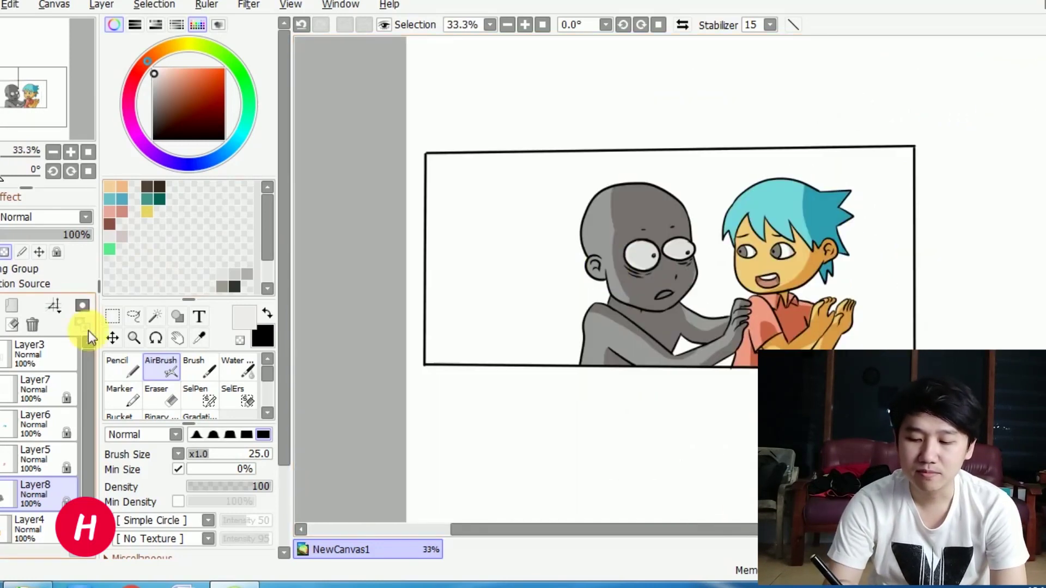
Step: Add a clipped layer above Layer7 and set its blending mode to Shine
click(11, 391)
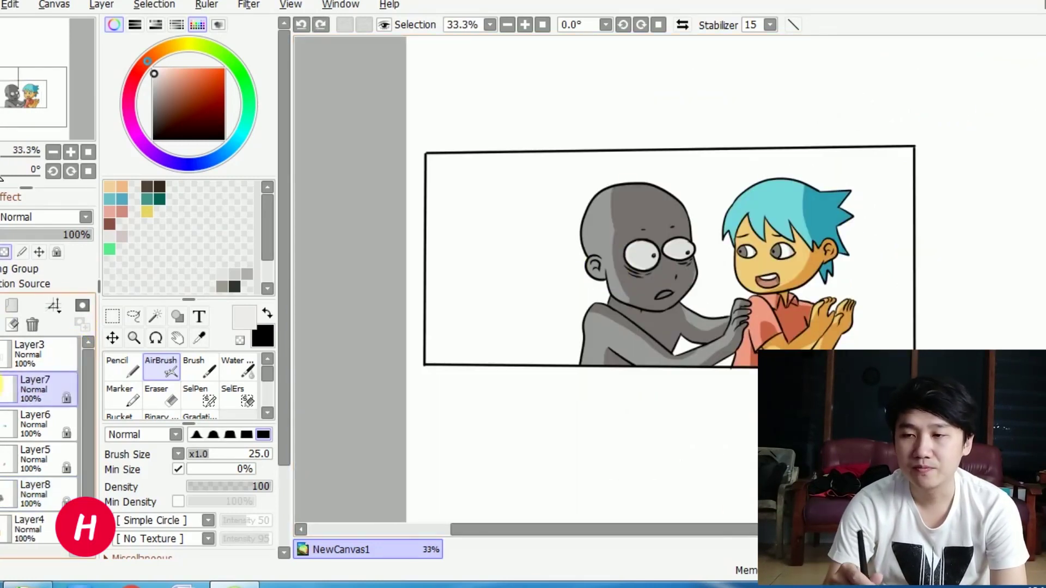
click(2, 306)
click(60, 219)
click(16, 325)
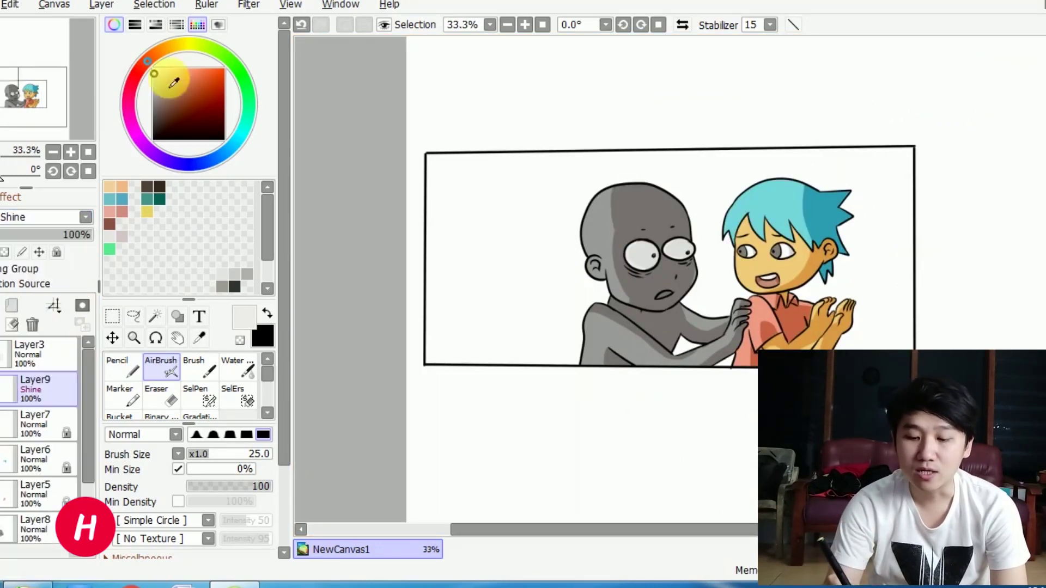
Step: Paint an orange rim light along the boy's hair, face and hands on Layer9 with the AirBrush at size 50
click(177, 46)
click(189, 70)
scroll(662, 275, up, 1)
key(bracketright)
key(bracketright)
key(bracketright)
key(bracketright)
drag(835, 134, 804, 188)
key(ctrl+z)
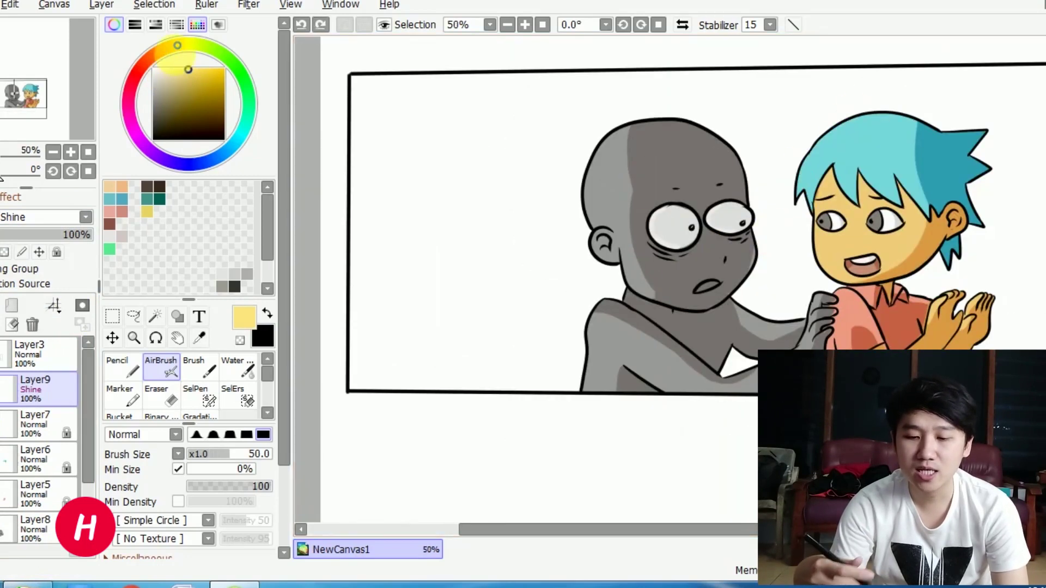
click(159, 51)
click(196, 85)
mouse_move(842, 118)
mouse_down()
mouse_move(796, 221)
mouse_move(820, 265)
mouse_move(822, 206)
mouse_move(835, 289)
mouse_up()
key(ctrl+z)
drag(961, 292, 901, 294)
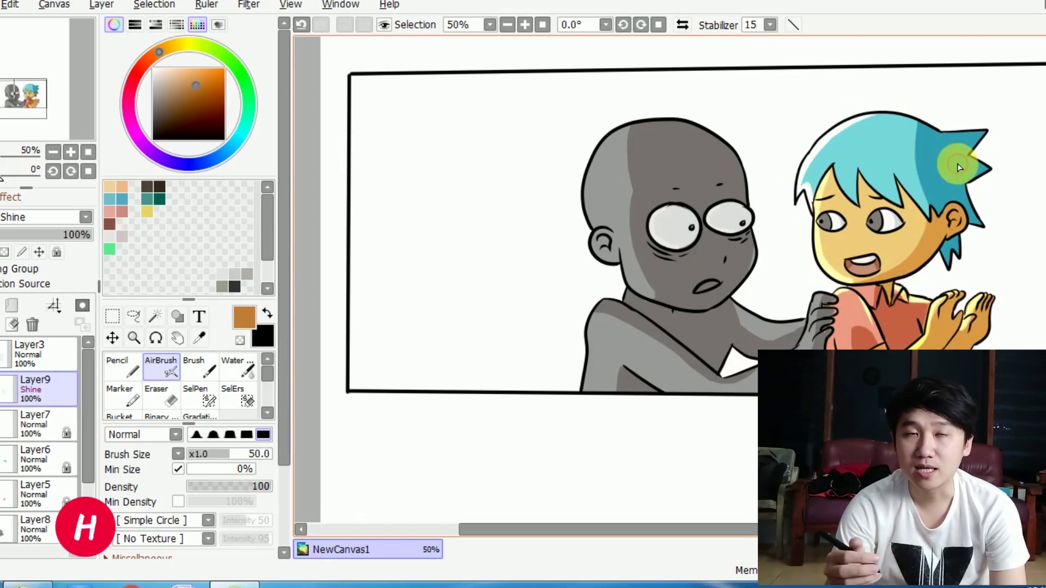
Step: Paint the same orange rim light on the bald man's head, ear, shoulders, arm and nose
mouse_move(596, 229)
mouse_down()
mouse_move(609, 137)
mouse_move(595, 255)
mouse_move(648, 296)
mouse_move(626, 304)
mouse_move(585, 385)
mouse_up()
key(ctrl+z)
drag(608, 304, 679, 345)
key(ctrl+z)
mouse_move(604, 308)
mouse_down()
mouse_move(702, 365)
mouse_move(624, 300)
mouse_up()
drag(750, 318, 819, 336)
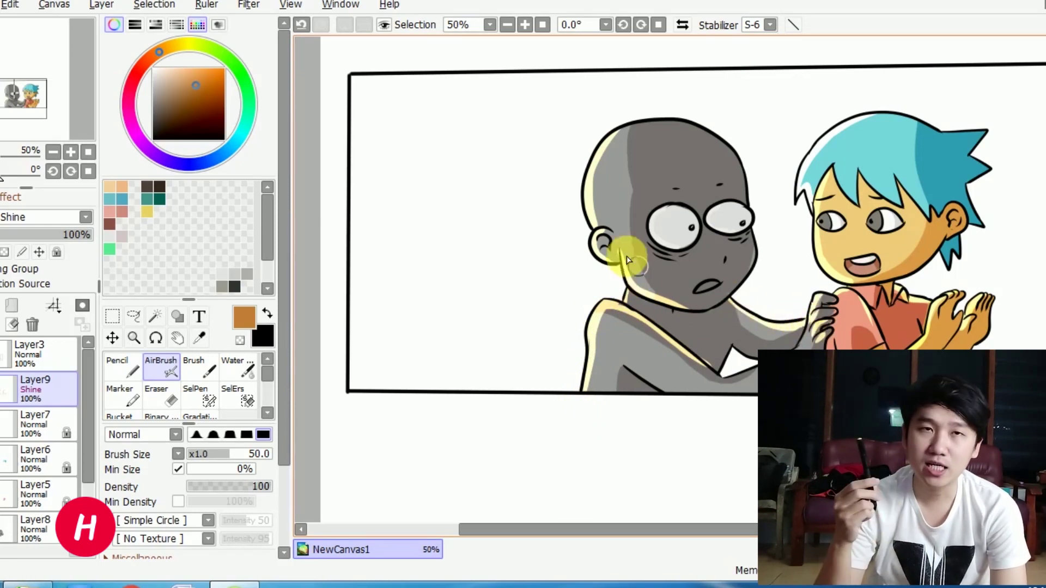
drag(615, 243, 614, 252)
drag(716, 252, 719, 258)
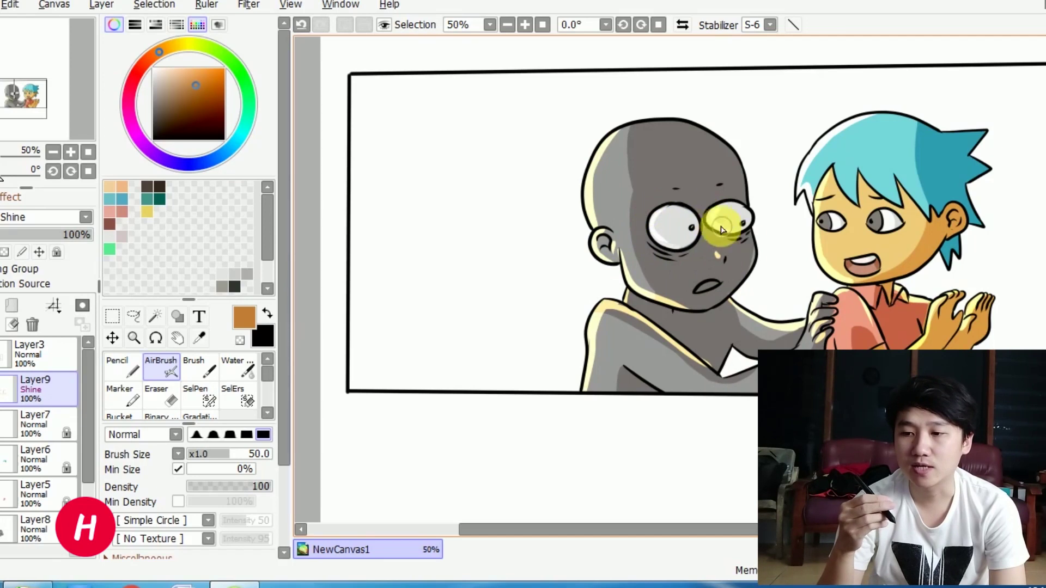
Step: Colour the inside of the bald man's mouth brown on Layer7
scroll(749, 340, down, 1)
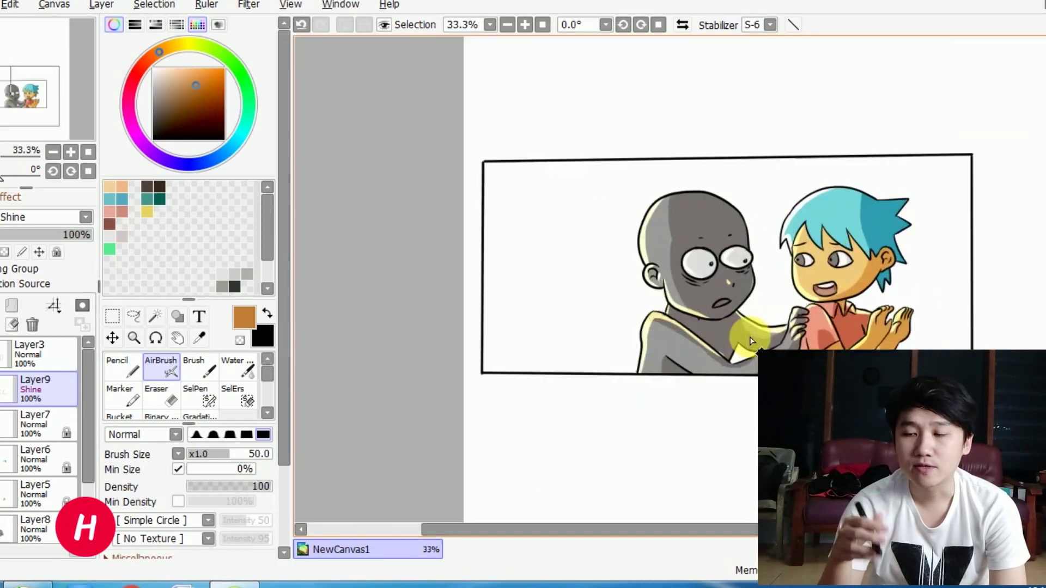
scroll(751, 341, up, 1)
click(33, 422)
click(184, 102)
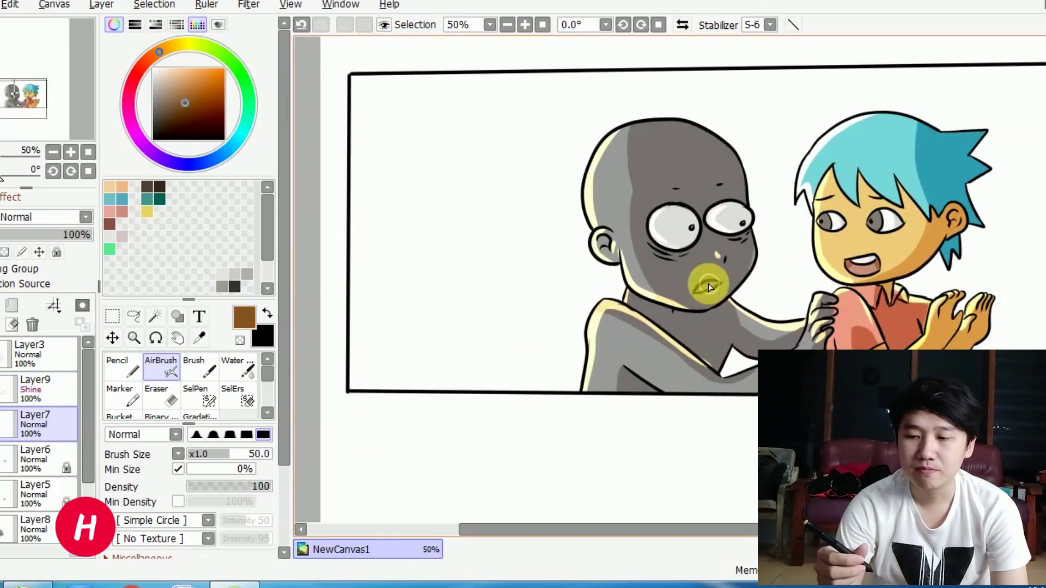
mouse_move(717, 287)
mouse_down()
mouse_move(699, 289)
mouse_move(715, 279)
mouse_up()
click(154, 70)
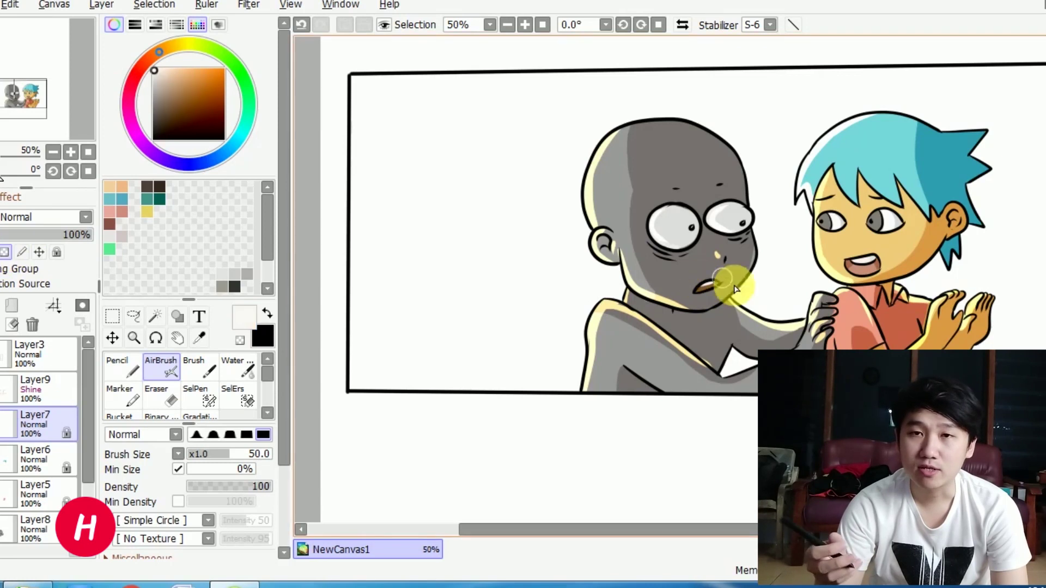
Step: Lock Layer3's opacity and recolour the line art and frame dark brown with the AirBrush at size 800
scroll(842, 331, down, 2)
drag(636, 374, 593, 373)
click(32, 353)
click(4, 253)
drag(192, 110, 178, 130)
key(])
key(])
key(])
key(])
key(])
key(])
key(])
key(])
key(])
key(])
key(])
key(])
key(])
key(])
key(])
key(])
drag(901, 333, 817, 350)
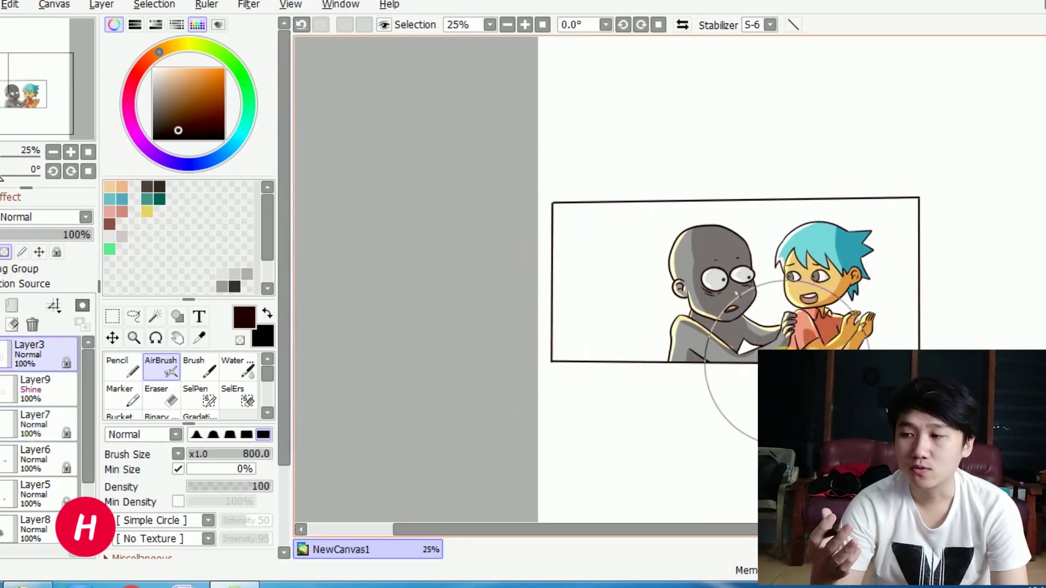
drag(786, 387, 738, 440)
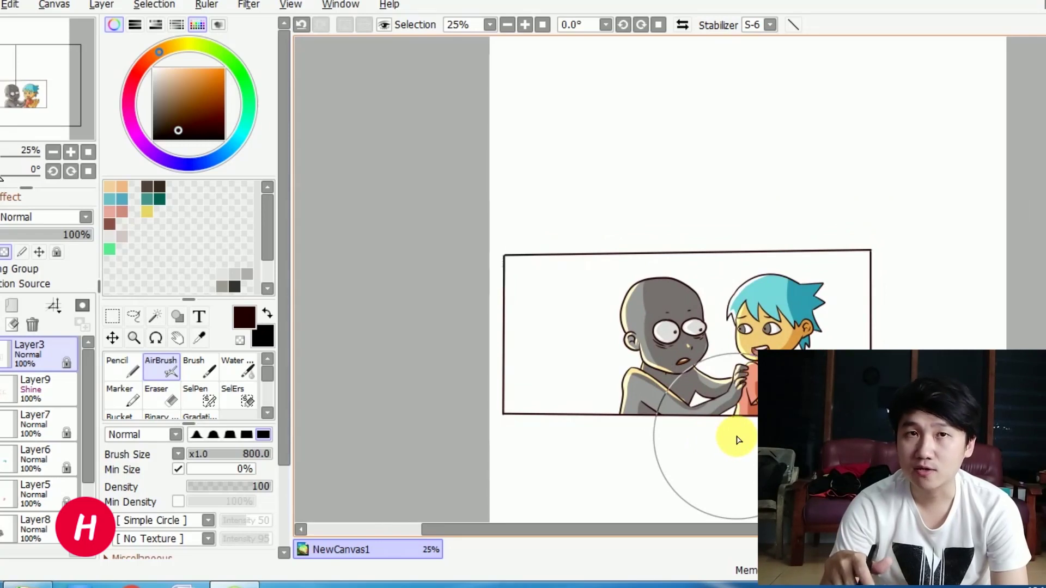
Step: Select the area inside the panel frame and add a new layer beneath Layer4
click(155, 316)
click(621, 203)
click(198, 8)
click(172, 45)
drag(87, 397, 86, 446)
click(34, 523)
click(1, 306)
Step: Fill the selected panel background on Layer10 with muted brown, lock the layer's opacity and clear the selection
click(165, 49)
mouse_move(188, 83)
mouse_down()
mouse_move(174, 87)
mouse_move(169, 112)
mouse_up()
key(g)
click(586, 352)
click(4, 252)
key(ctrl+d)
Step: Shade the panel background behind the boy with a darker brown, setting the Stabilizer to 15
click(179, 111)
key(b)
drag(851, 371, 852, 343)
click(769, 25)
click(750, 276)
key(c)
mouse_move(774, 305)
mouse_down()
mouse_move(717, 348)
mouse_move(870, 253)
mouse_up()
Step: Add a soft light yellow glow to the upper-left corner of the panel background
click(181, 45)
click(189, 69)
key(b)
mouse_move(599, 223)
mouse_down()
mouse_move(498, 341)
mouse_move(610, 272)
mouse_up()
key(c)
key(ctrl+z)
Step: Adjust hue, saturation and luminance to make the background golden brown, the boy's hair bluer and his shirt pinker
key(ctrl+u)
drag(195, 131, 292, 139)
drag(196, 177, 230, 178)
drag(290, 132, 179, 132)
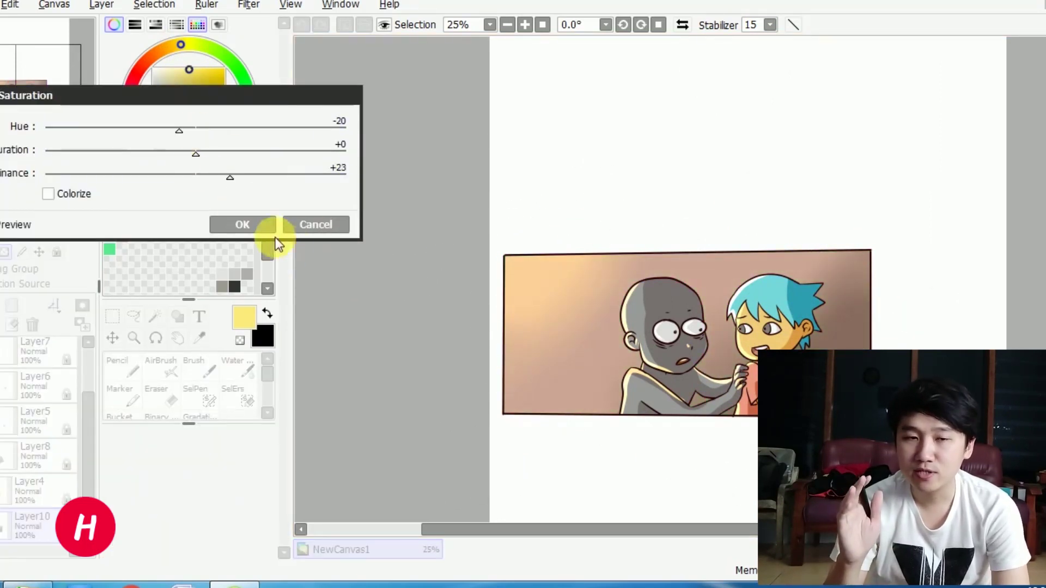
drag(280, 155, 278, 154)
drag(179, 131, 227, 130)
drag(235, 185, 217, 180)
drag(279, 155, 222, 132)
click(297, 226)
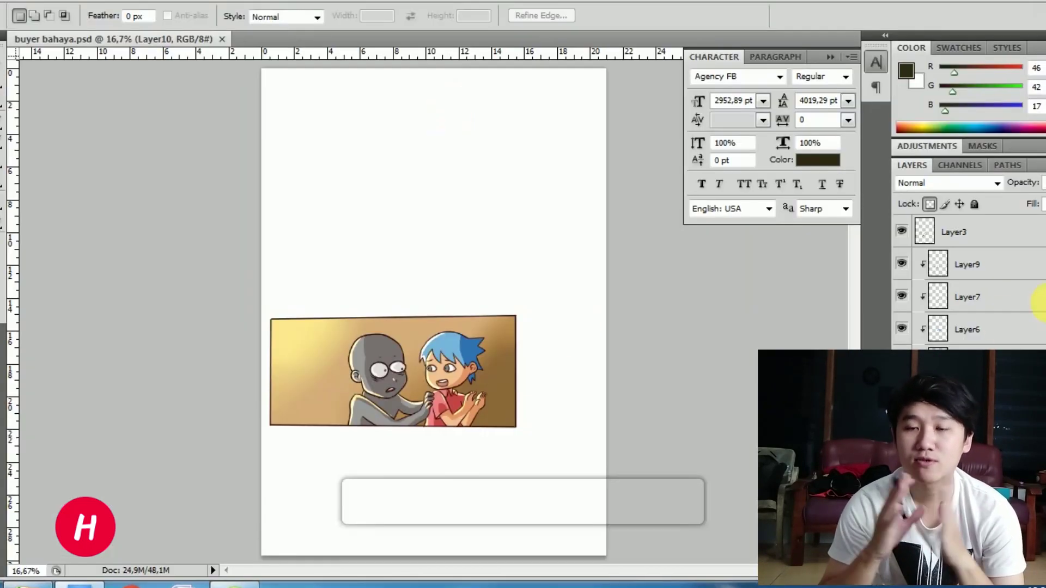
Step: Switch to buyer bahaya.psd in Photoshop and add the text "Bro" above Layer3, in the blank area over the panel
click(975, 234)
key(t)
key(f)
key(ctrl+plus)
drag(514, 191, 475, 312)
click(448, 155)
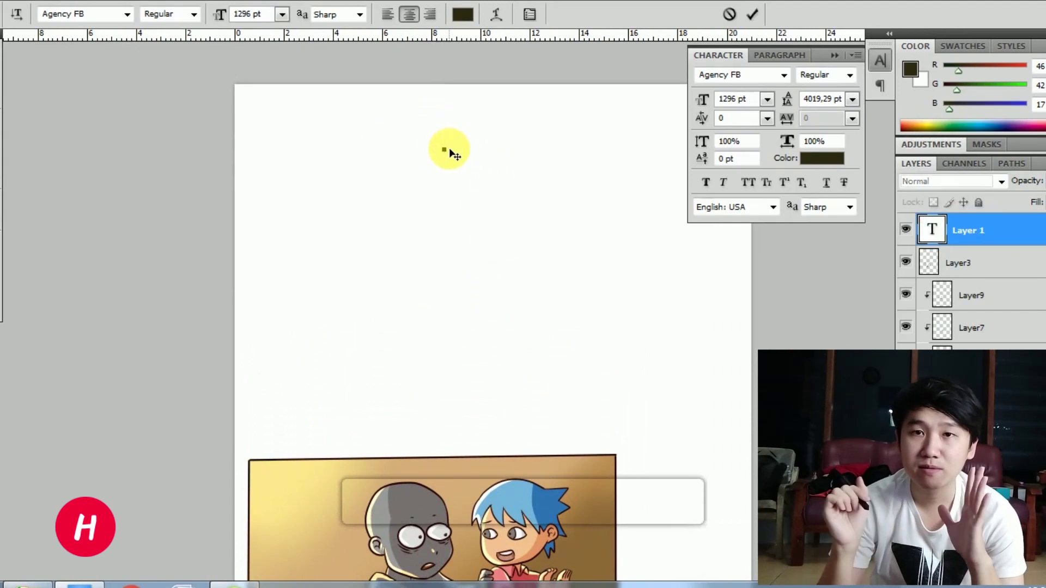
text(Bro)
Step: Set the font size of the "Bro" text to 24 pt
key(ctrl+a)
click(282, 14)
click(270, 260)
click(282, 14)
click(275, 218)
click(281, 14)
click(270, 205)
click(1, 57)
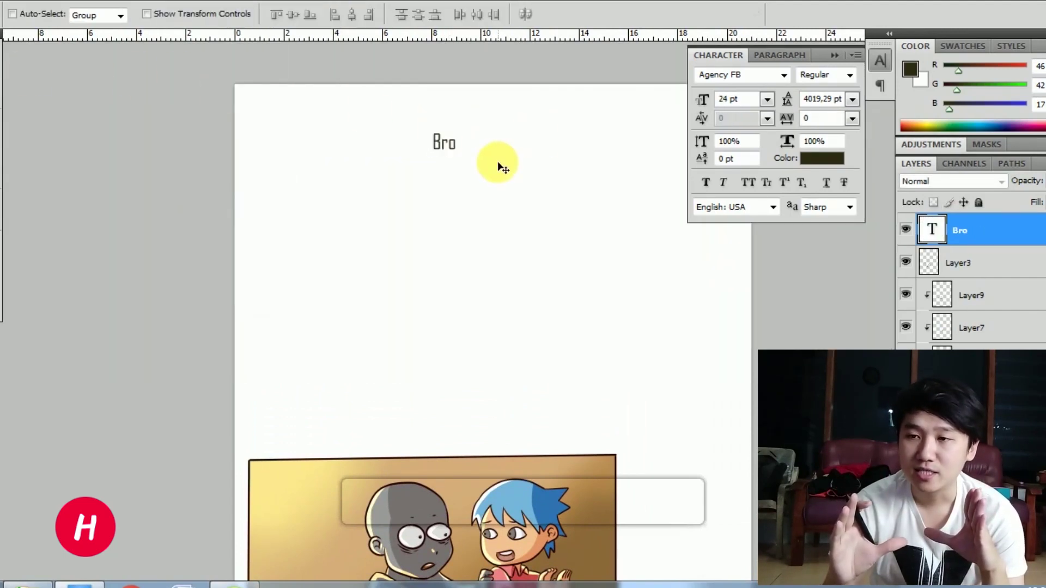
Step: Replace the "Bro" text with "Gan barangnya" and place it lower above the panel
key(t)
click(456, 148)
key(ctrl+a)
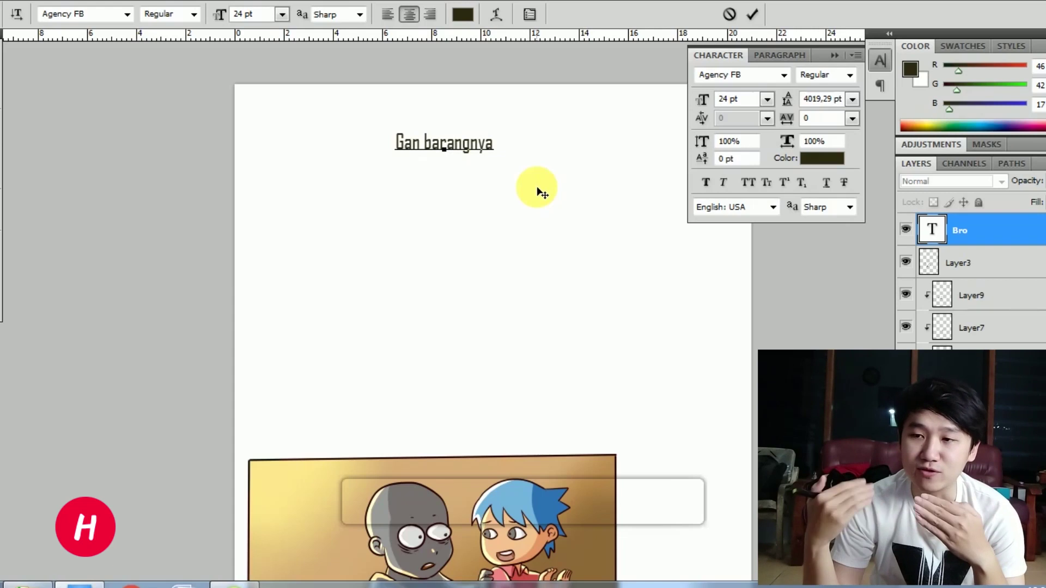
click(489, 148)
click(1, 57)
drag(472, 149, 487, 245)
key(t)
click(493, 245)
key(Return)
Step: Delete the trial text layers above Layer3
click(994, 259)
click(992, 239)
key(Delete)
Step: Add a new text layer reading "Gan barangnya" in the blank area above the panel
click(461, 237)
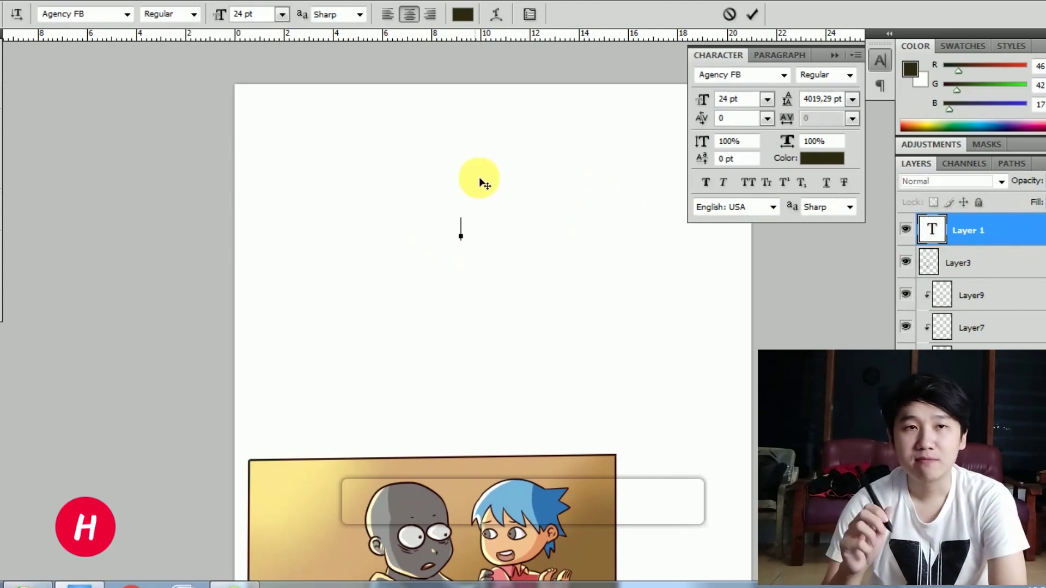
text(gan B)
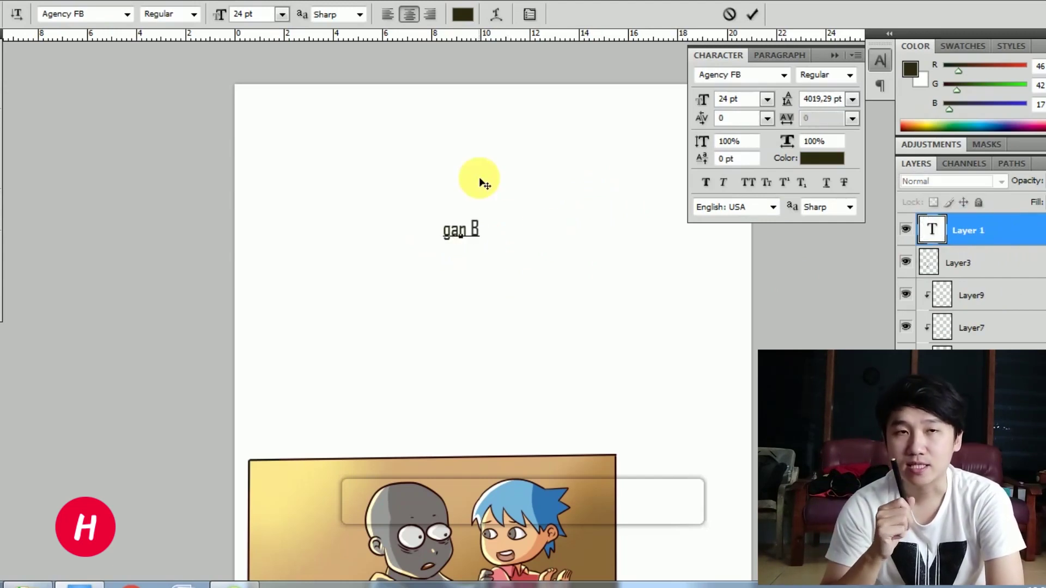
key(ctrl+a)
text(G)
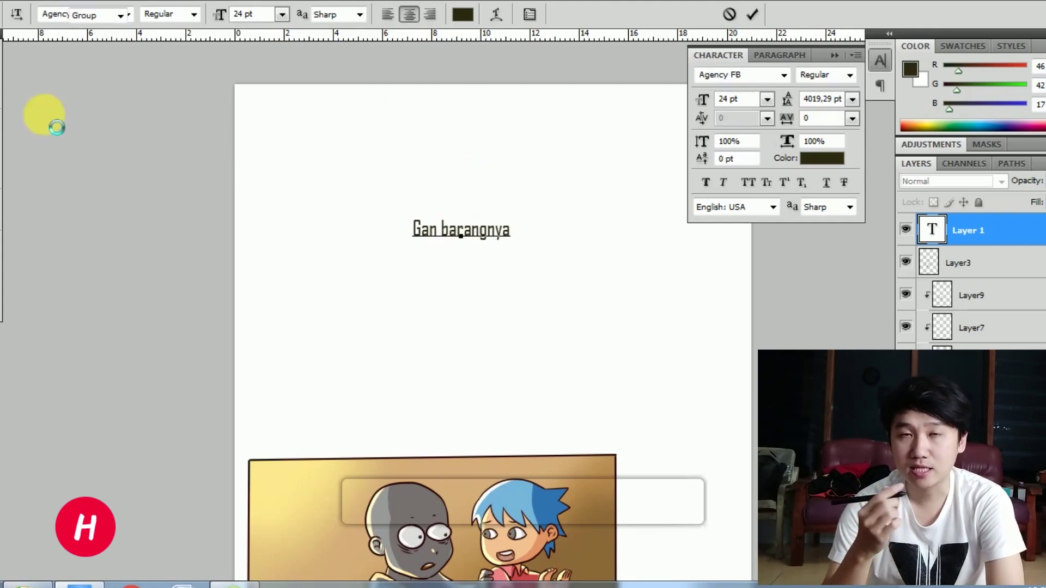
click(1, 55)
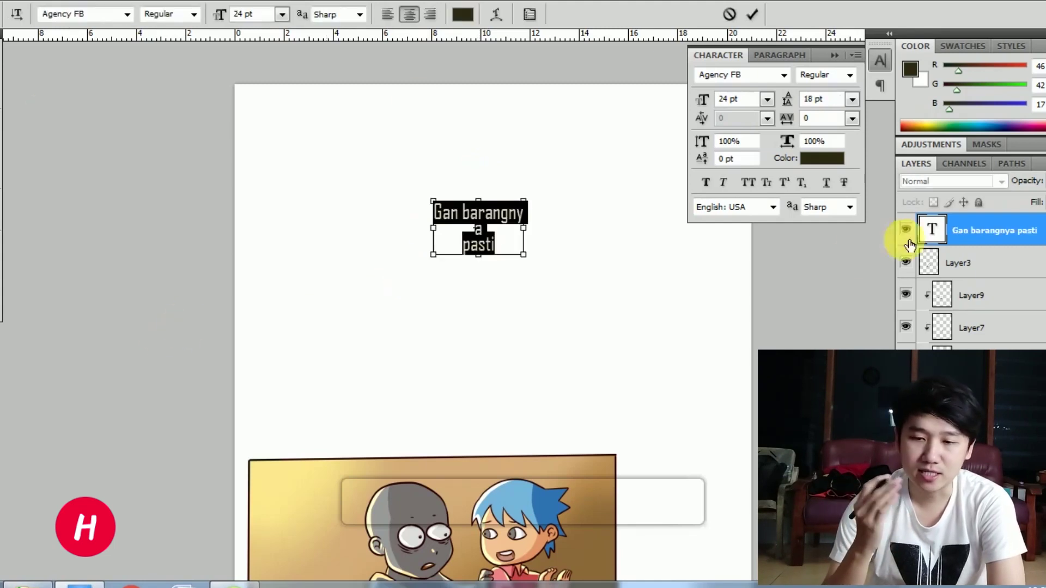
Step: Complete the caption as "Gan barangnya pasti pasti no minus ya?" on three lines and set its leading to 24 pt
click(481, 229)
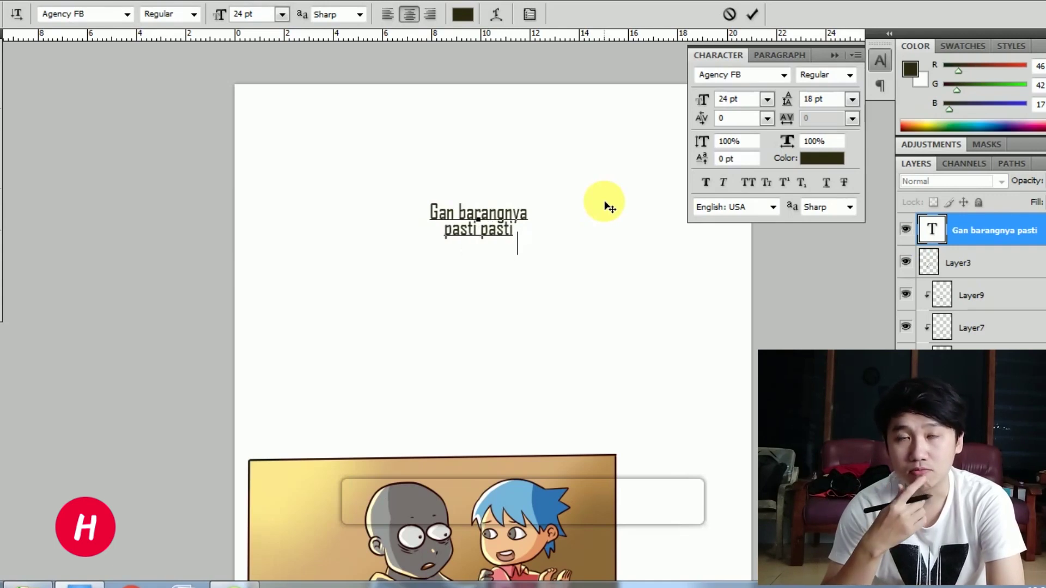
key(ctrl+a)
click(852, 99)
click(836, 291)
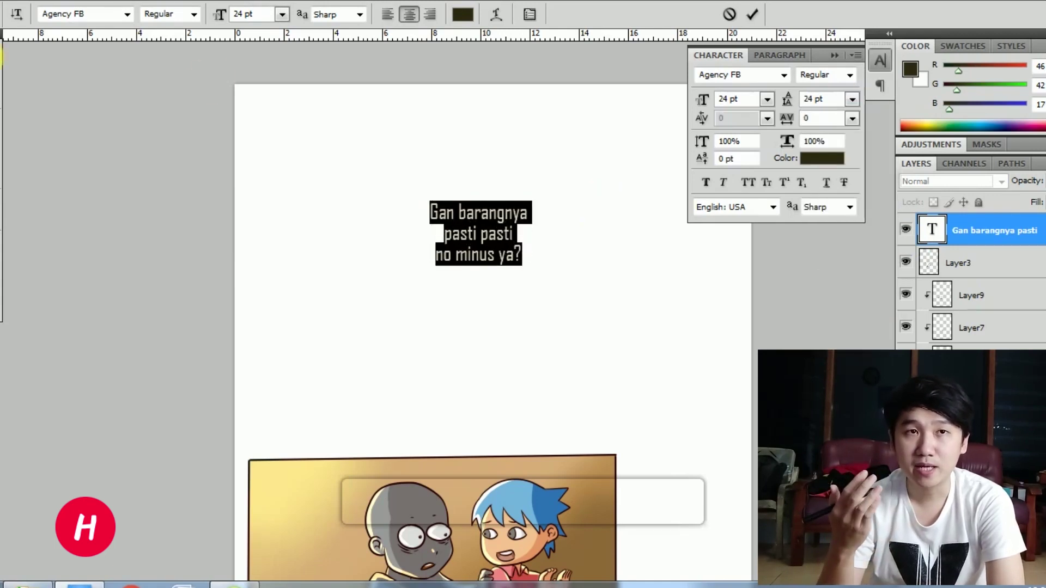
key(ctrl+Return)
key(v)
Step: Change the caption's font to Baskerville Old Face
double_click(531, 226)
click(126, 15)
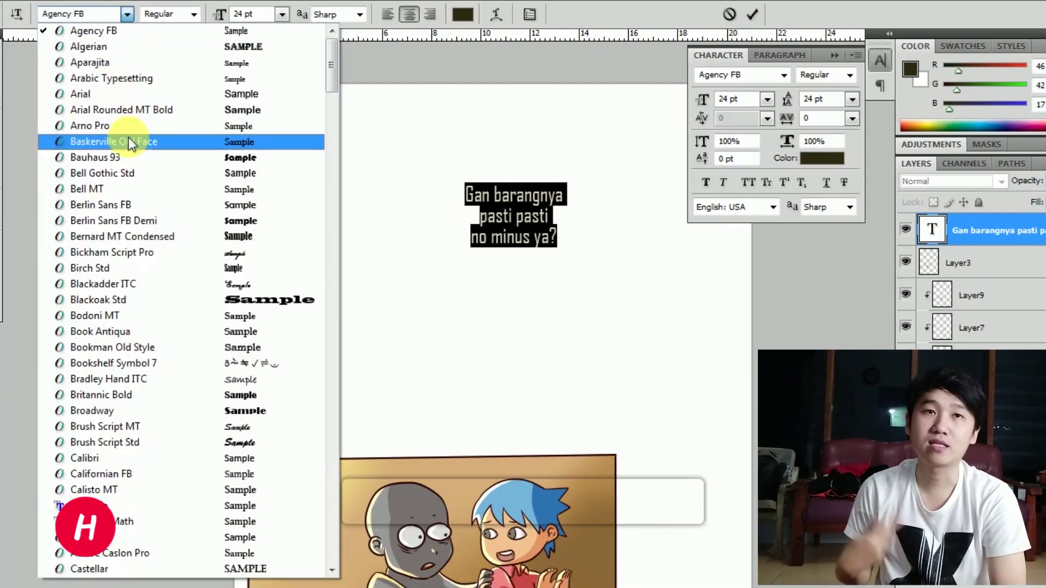
click(131, 146)
click(2, 64)
Step: Scale the caption down to 18,46 pt and place a copy of it to its lower left
drag(550, 196, 434, 269)
key(ctrl+t)
key(Return)
Step: Replace the copied caption's text with "Agan pasti berani jamin barangnya perfect ya" on four lines
key(t)
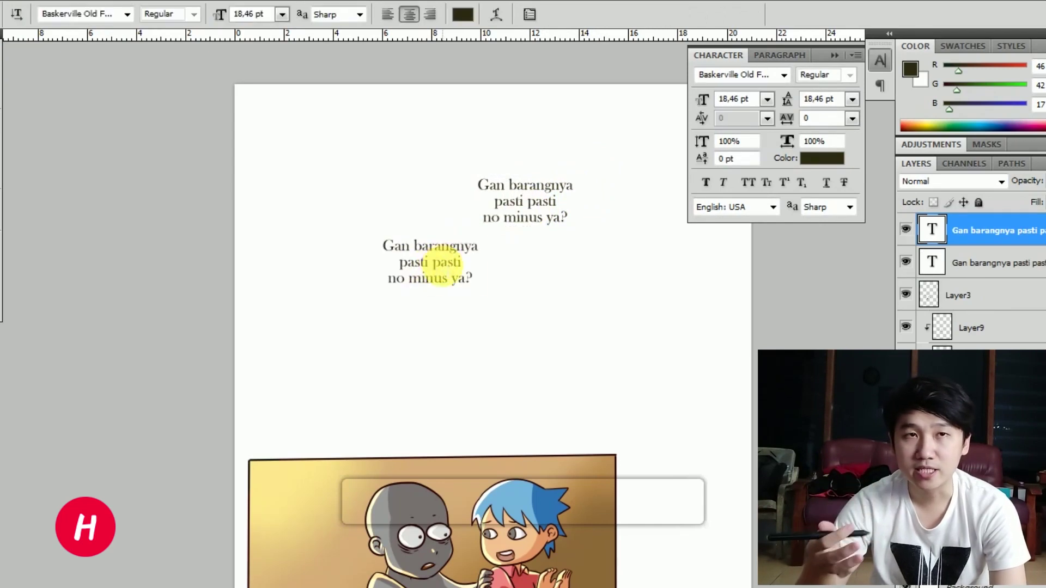
click(469, 275)
key(ctrl+a)
key(ctrl+h)
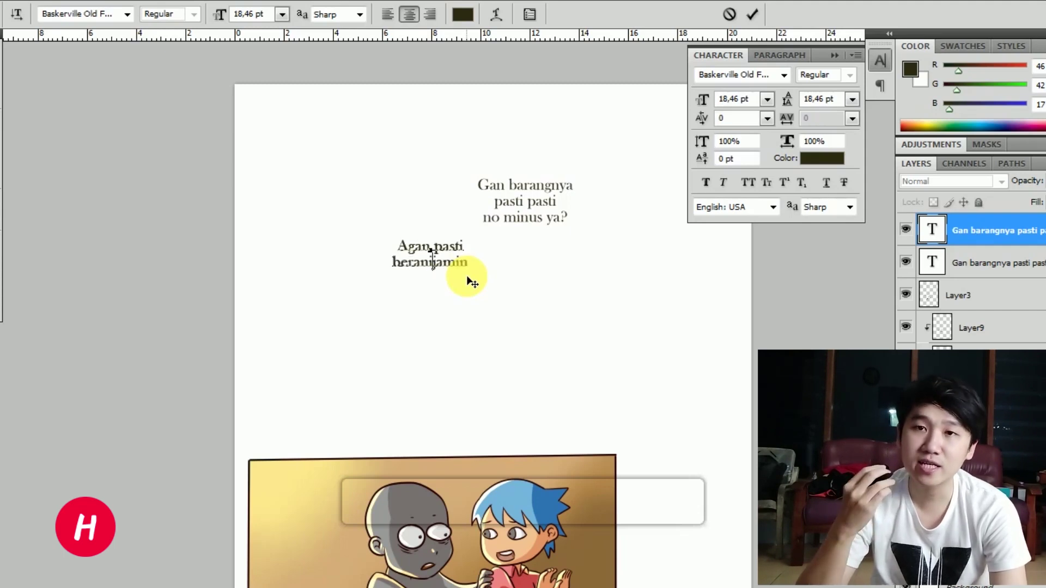
key(ctrl+a)
key(Right)
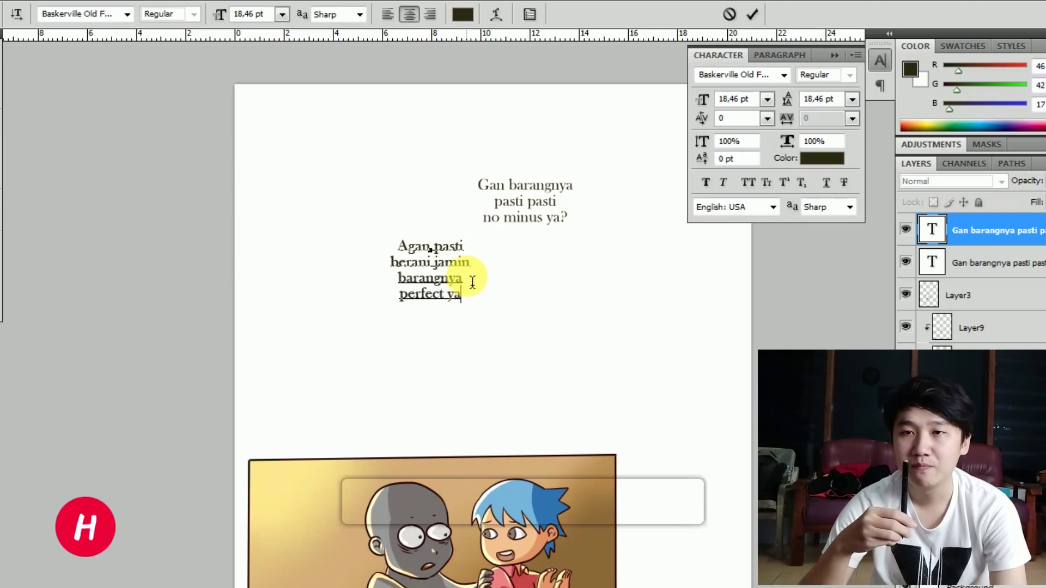
click(0, 60)
Step: Place a copy of the "Agan pasti" caption to its lower right and replace its text with "Kalau saya nemu cacat saya minta refund ya 100%" on four lines
alt+drag(449, 297, 512, 362)
key(t)
click(492, 326)
key(ctrl+a)
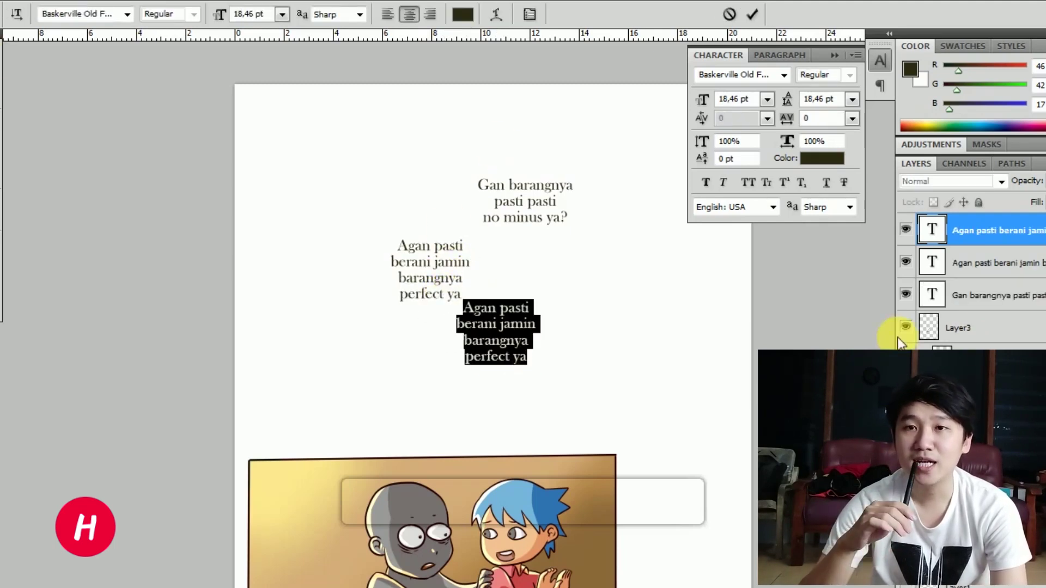
text(Kalo)
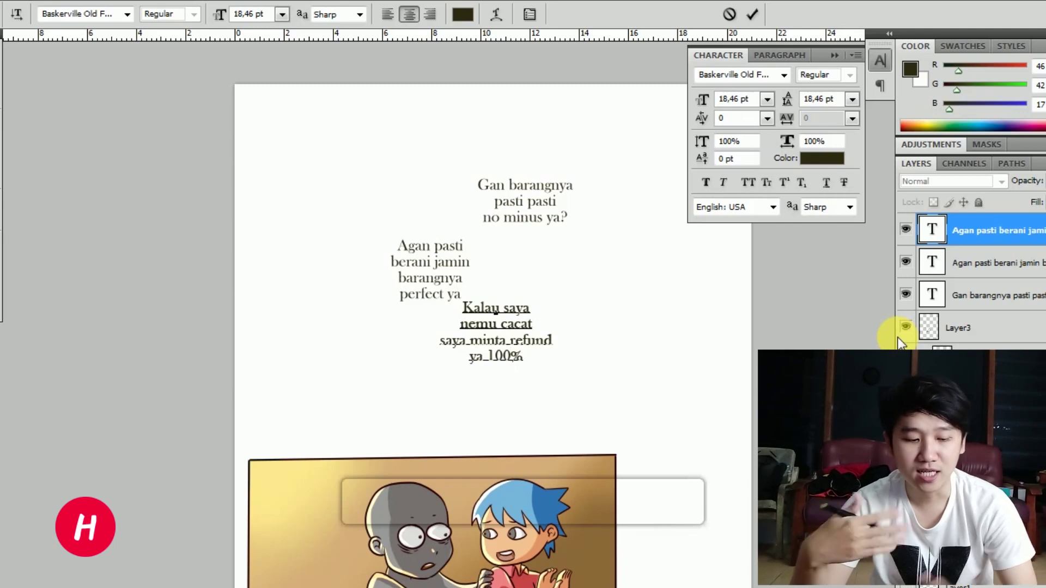
key(ctrl+Return)
Step: Place a copy of the "Kalau saya" caption to its lower left reading "harganya masih bisa nego ya kan?" on three lines
key(v)
drag(535, 345, 420, 420)
key(t)
click(424, 401)
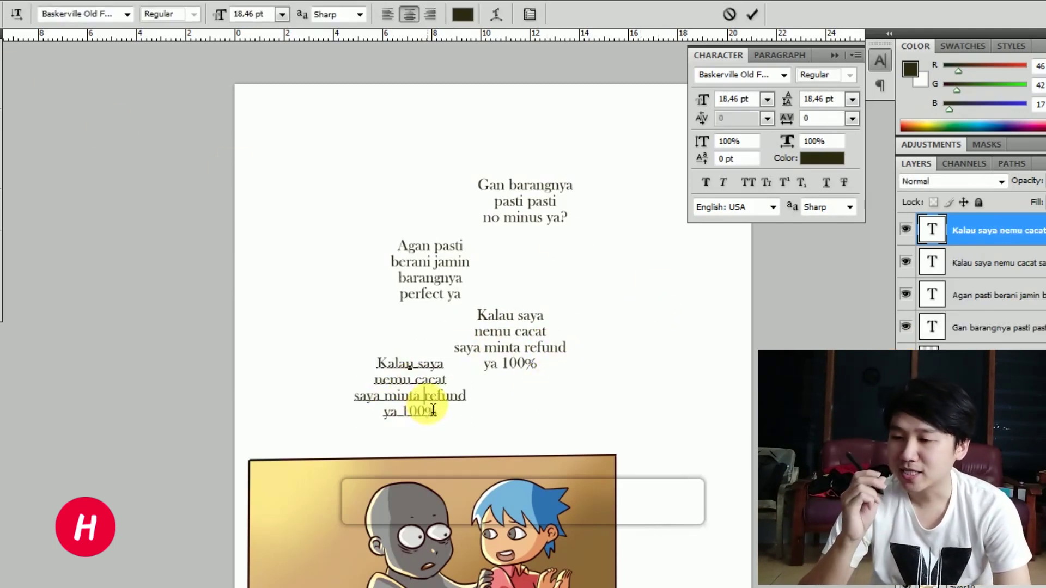
key(ctrl+a)
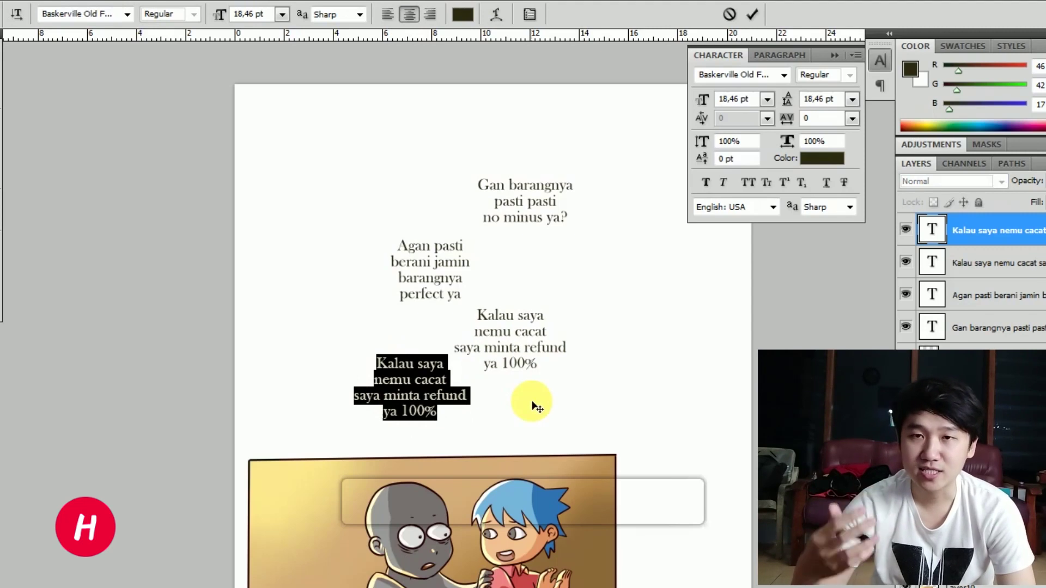
text(harganya)
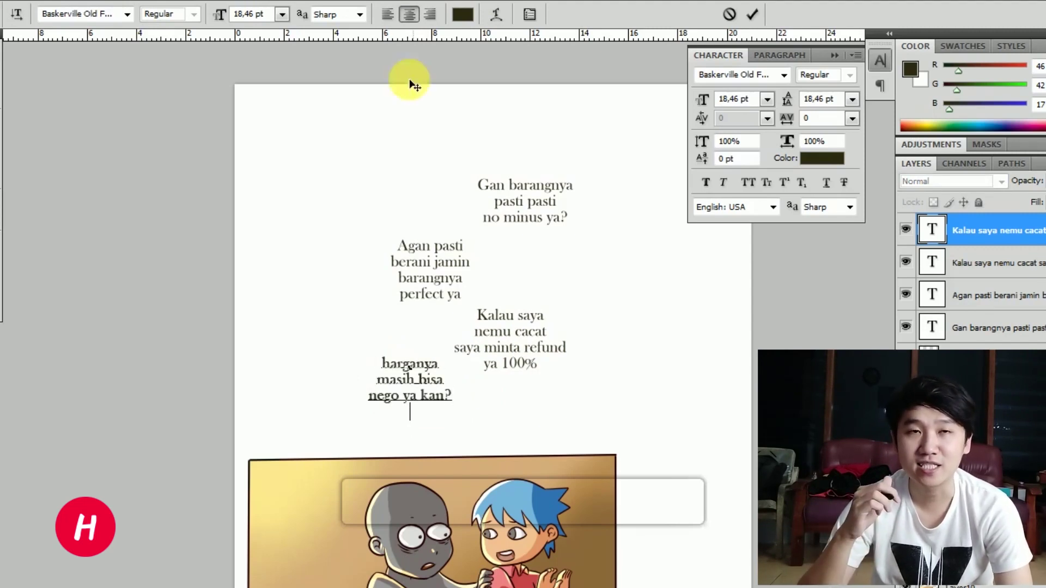
click(3, 60)
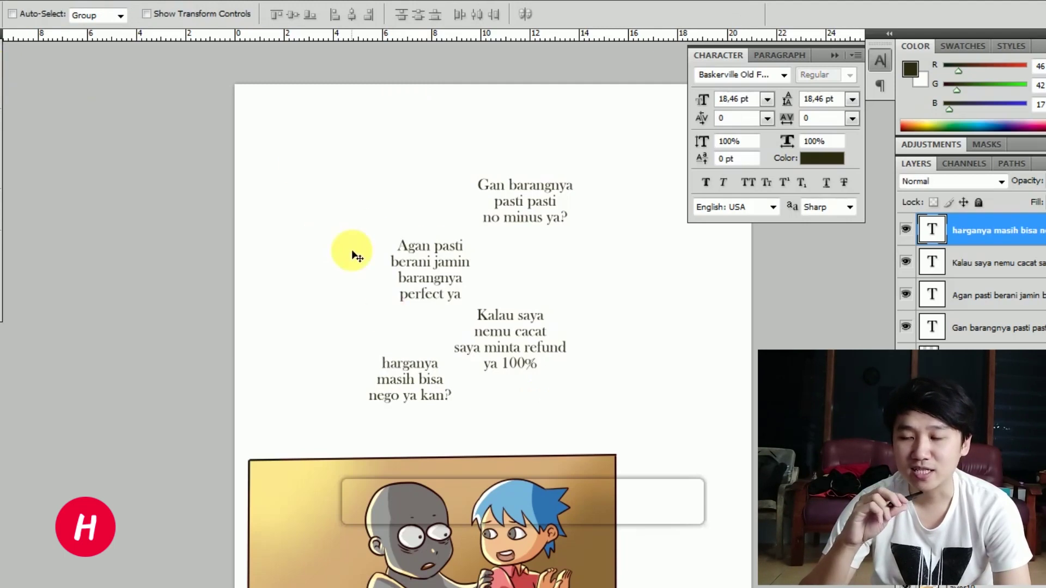
Step: Duplicate the "harganya" caption to its lower right and replace its text with "Boleh minta foto ktp?" on two lines
key(ctrl+j)
drag(426, 400, 507, 443)
key(t)
click(501, 424)
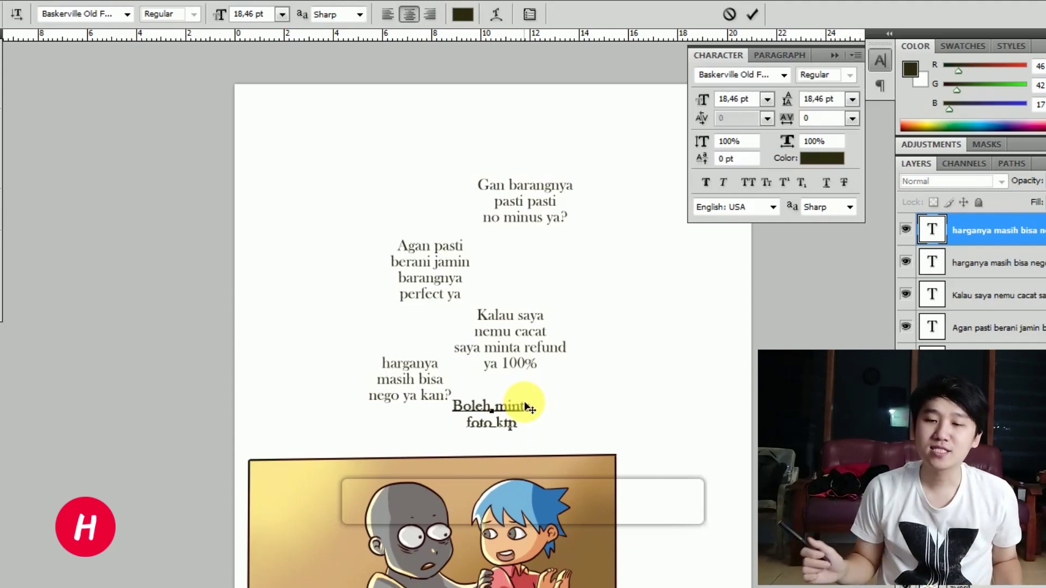
key(ctrl+Return)
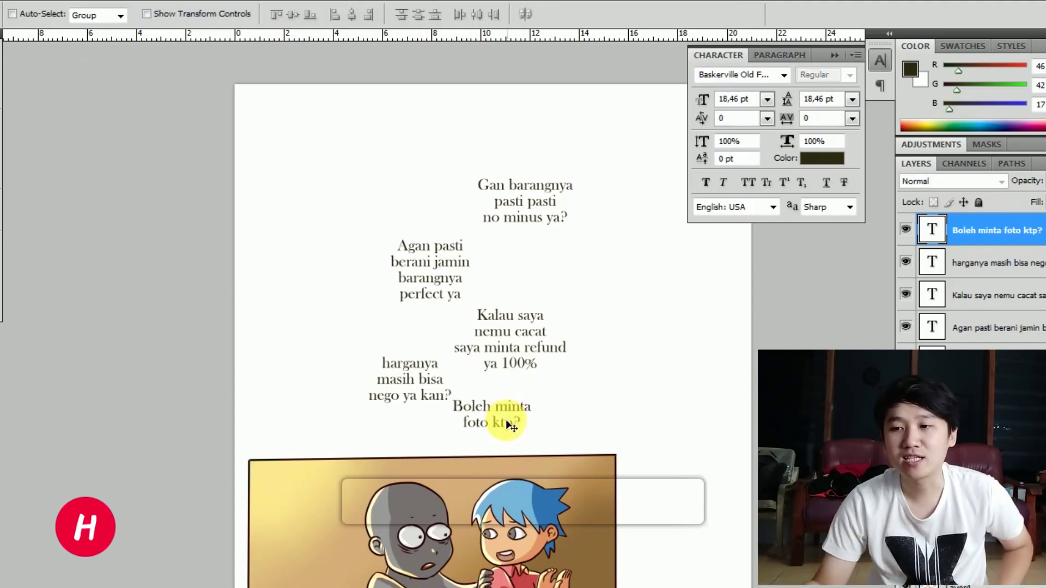
drag(523, 421, 534, 432)
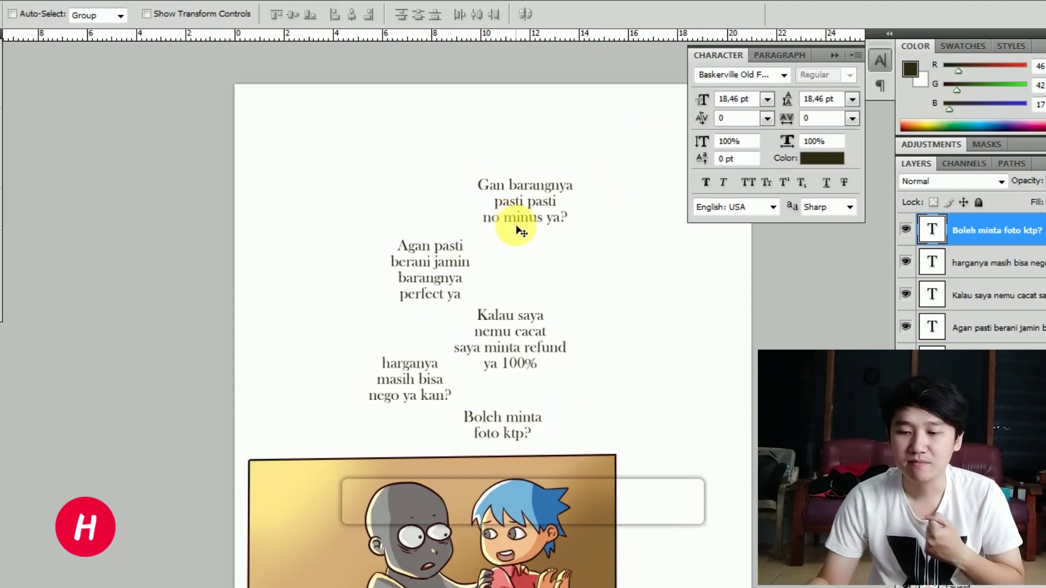
Step: Place a copy of the "Gan barangnya" caption to its upper left and replace its text with "Masi mulus 100% kaya baru ya kan?" on three lines
drag(518, 206, 425, 159)
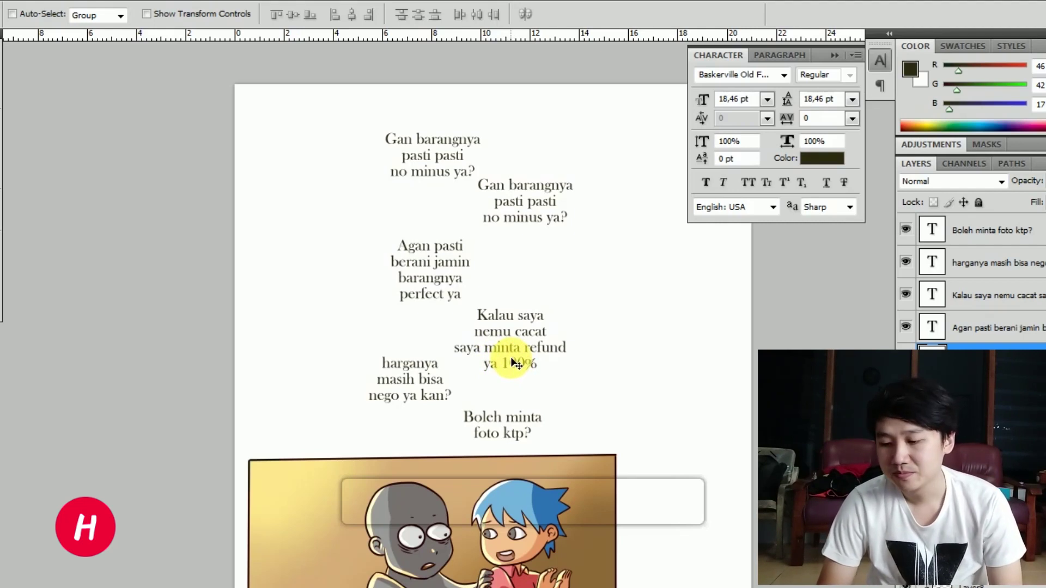
double_click(408, 158)
text(Masi mulus)
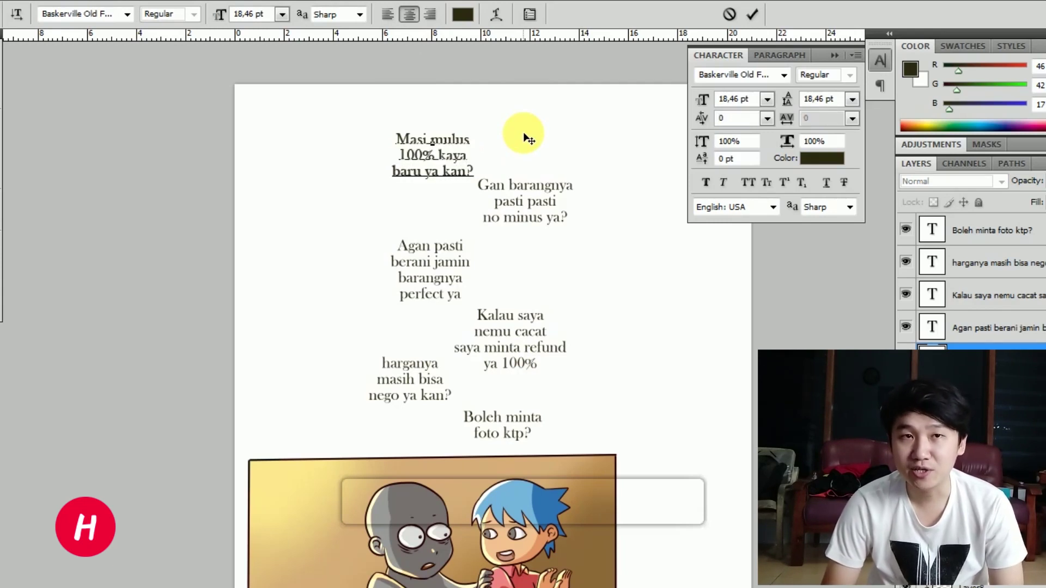
click(1, 54)
Step: Copy the "Masi mulus" caption to its lower left with the text "Bisa difotoin dari atas depan bawah kanan kiri belakang ga gan? video in kalau bisa"
drag(456, 174, 340, 238)
key(t)
click(344, 234)
key(ctrl+a)
key(ctrl+h)
text(Bisa )
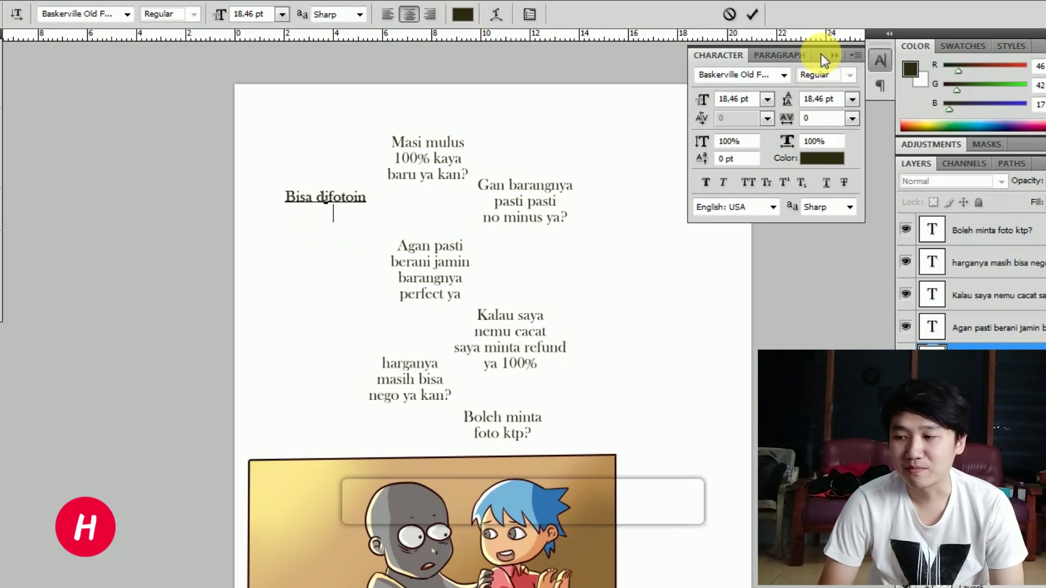
text(difotoin dari atas depan bawah kanan kiri belakang ga gan? video in kalau bisa)
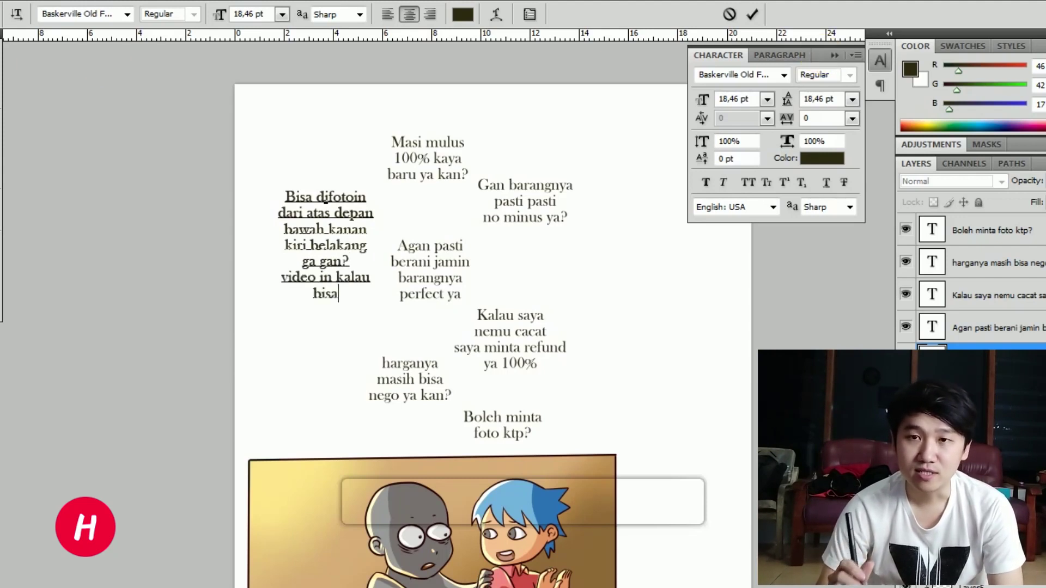
click(1, 64)
Step: Move the "Bisa difotoin" caption over the panel's upper left corner and respace the other captions into a staggered column above the panel
drag(324, 279, 278, 498)
mouse_move(507, 378)
mouse_down()
mouse_move(518, 359)
mouse_move(520, 383)
mouse_up()
drag(510, 419, 515, 436)
drag(431, 395, 426, 416)
drag(425, 304, 406, 320)
click(520, 231)
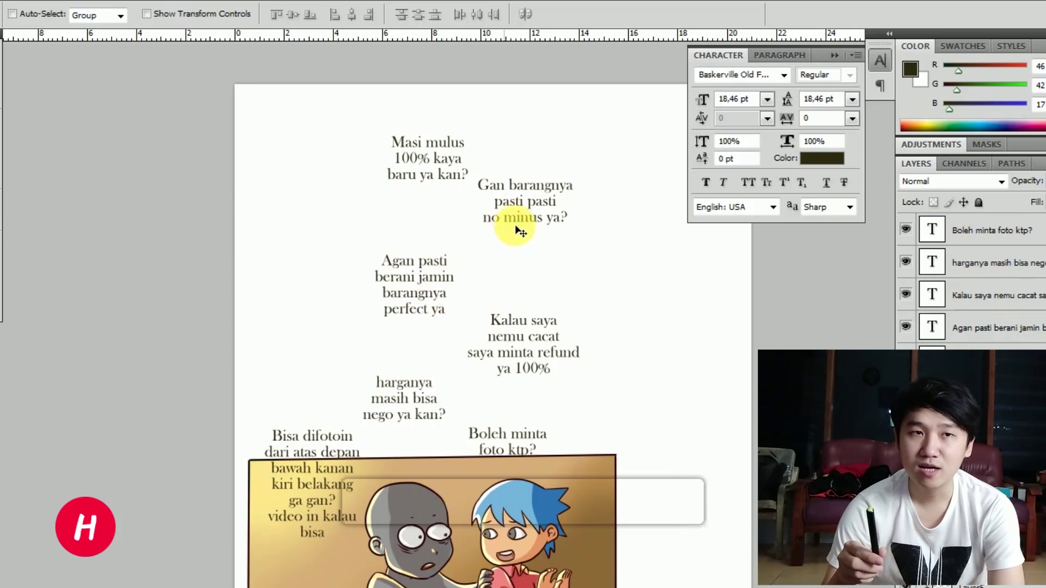
drag(520, 232, 499, 261)
drag(434, 199, 426, 214)
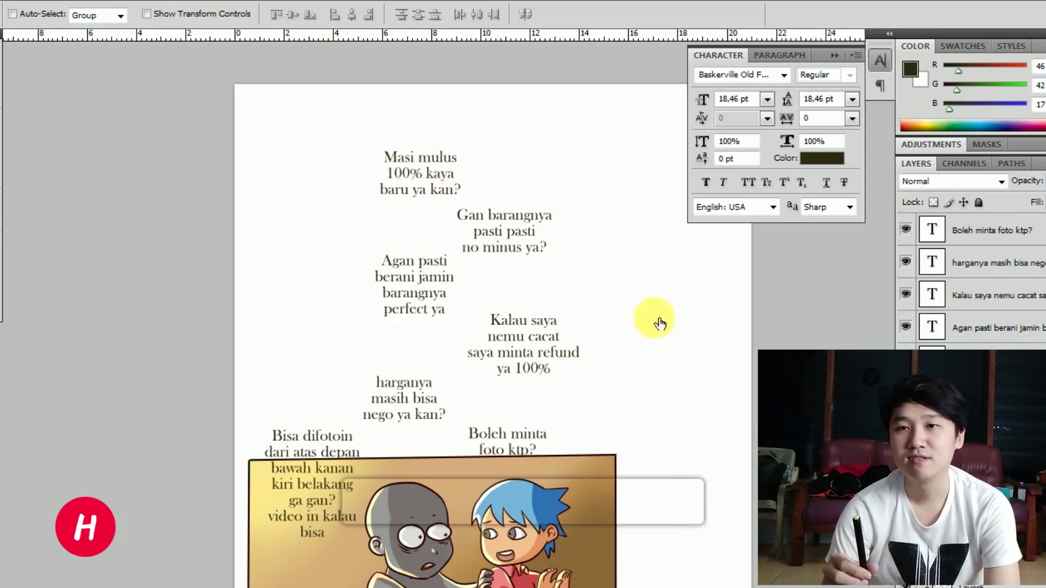
Step: Build a combined selection of ellipses around all seven captions, adding pointed speech-bubble tails with the Lasso
key(m)
right_click(1, 56)
click(33, 71)
drag(360, 132, 480, 215)
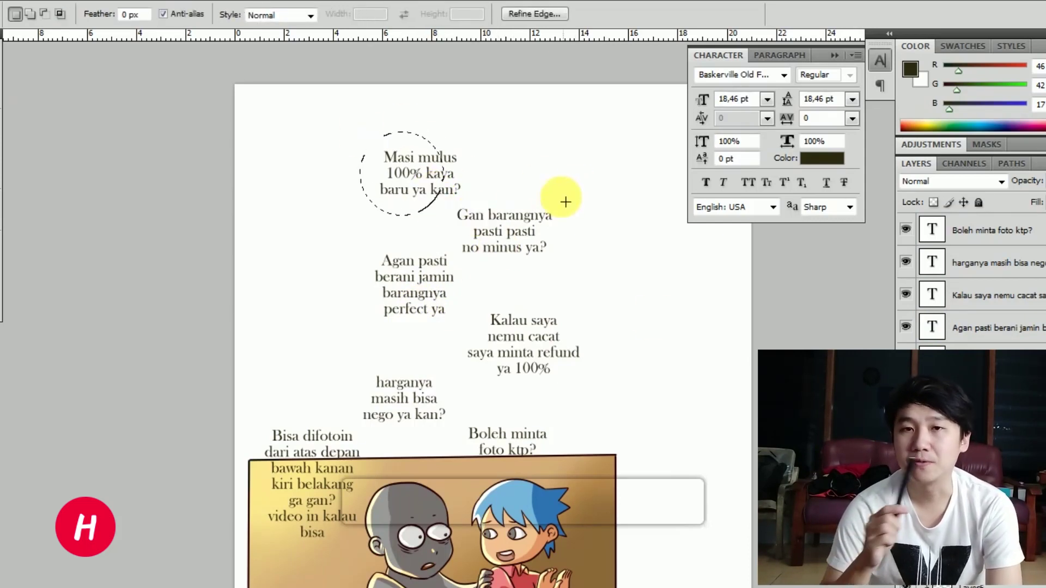
drag(358, 129, 485, 223)
drag(571, 177, 429, 274)
drag(346, 225, 481, 330)
drag(593, 286, 438, 397)
drag(451, 358, 349, 450)
drag(431, 407, 561, 468)
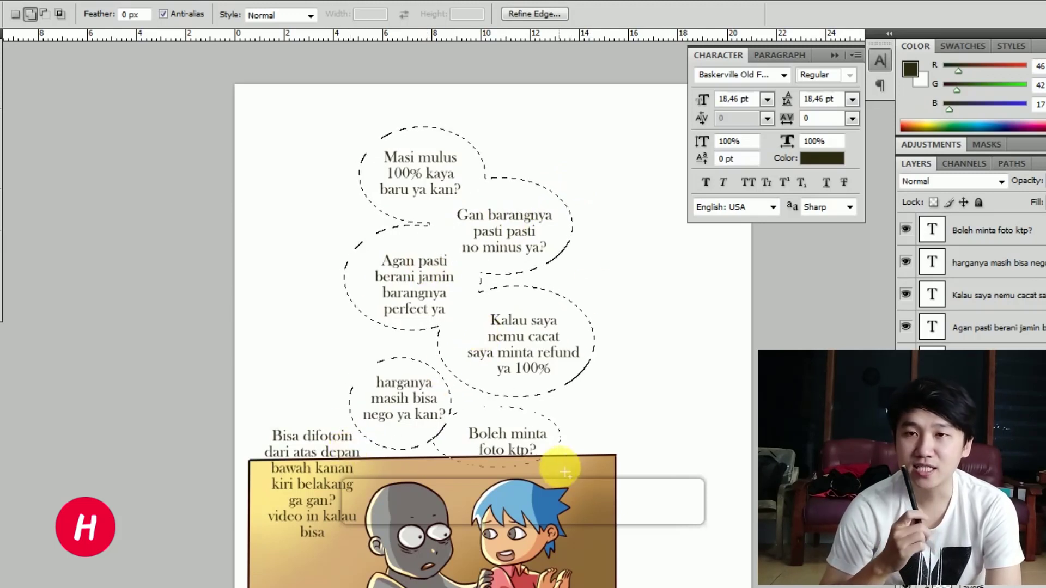
drag(376, 417, 239, 549)
key(l)
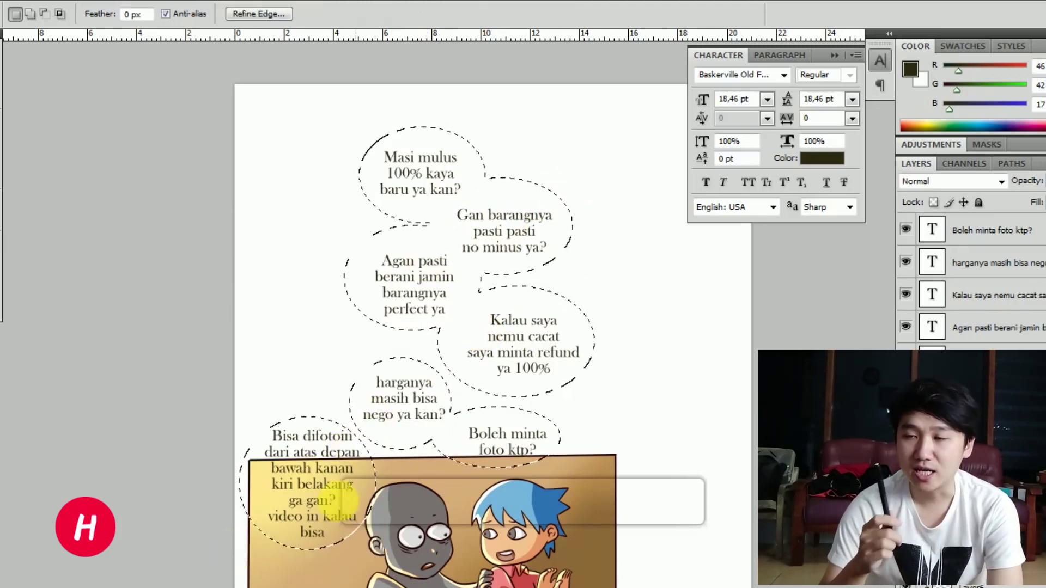
shift+click(344, 533)
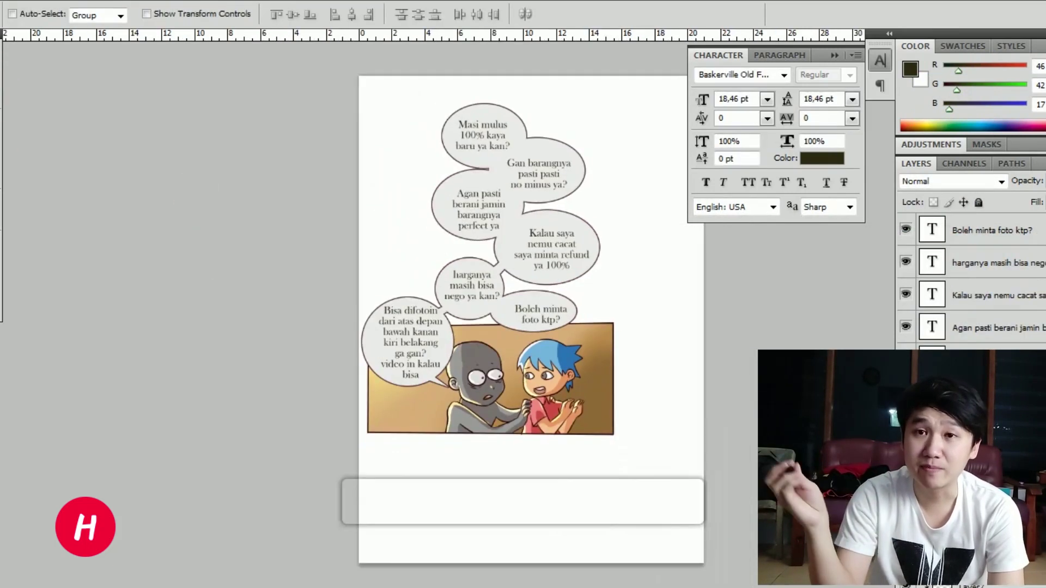
Step: Crop the canvas to the comic panel and its speech bubbles, using a crop width of 1000 cm
key(c)
drag(359, 76, 625, 456)
key(Return)
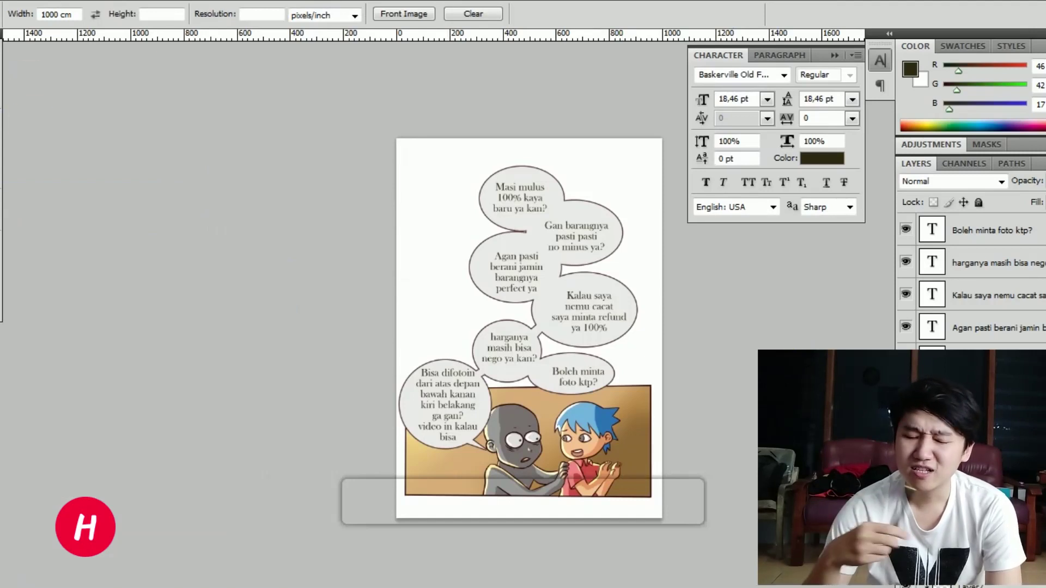
Step: Nudge the "Boleh minta", "harganya", "Kalau saya" and "Agan pasti" captions to centre them in their bubbles
click(1, 62)
key(ctrl+plus)
key(ctrl+plus)
drag(700, 393, 586, 307)
click(1013, 223)
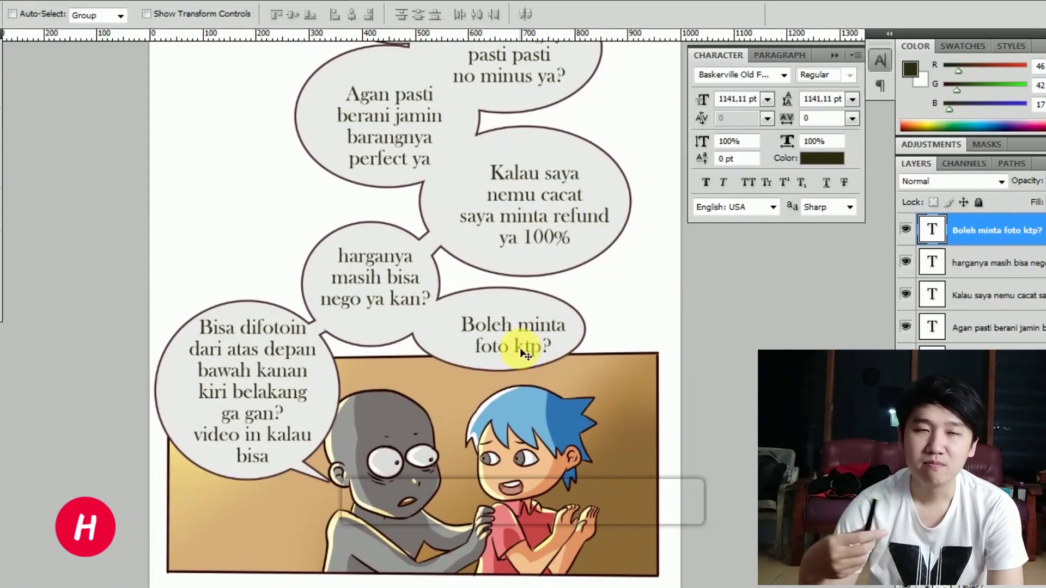
drag(519, 348, 507, 350)
drag(367, 302, 367, 308)
ctrl+click(526, 224)
drag(525, 225, 518, 225)
drag(399, 137, 393, 121)
Step: Place a copy of the "Agan pasti" caption beside the boy's head and replace its text with "Jangan beli di tempat saya aja gan.."
drag(474, 154, 381, 181)
drag(433, 366, 678, 587)
mouse_move(541, 411)
mouse_down()
mouse_move(537, 450)
mouse_move(531, 418)
mouse_up()
key(t)
click(536, 424)
key(ctrl+a)
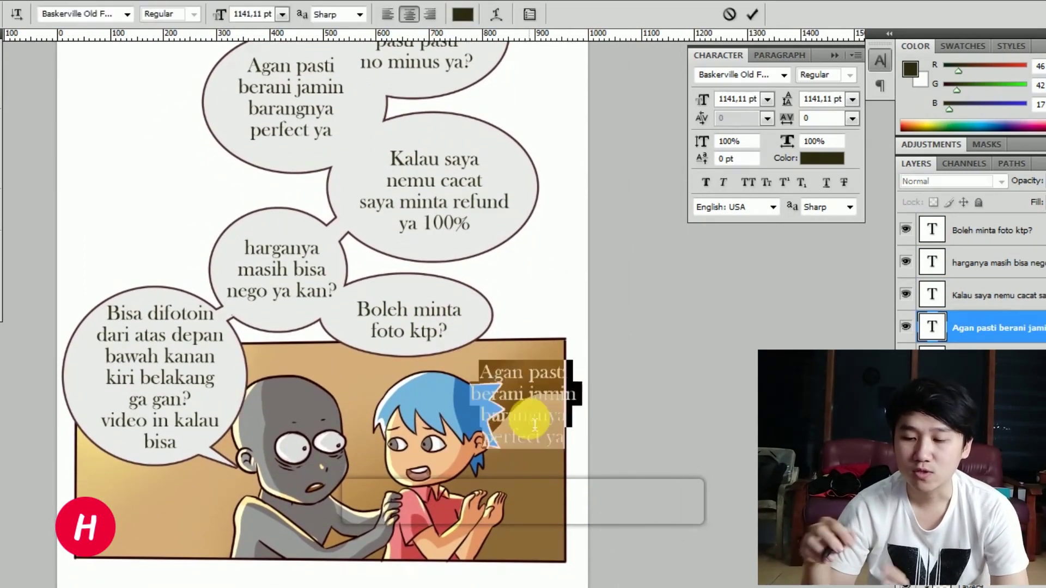
text(Jangan beli di tempat saya aja gan..)
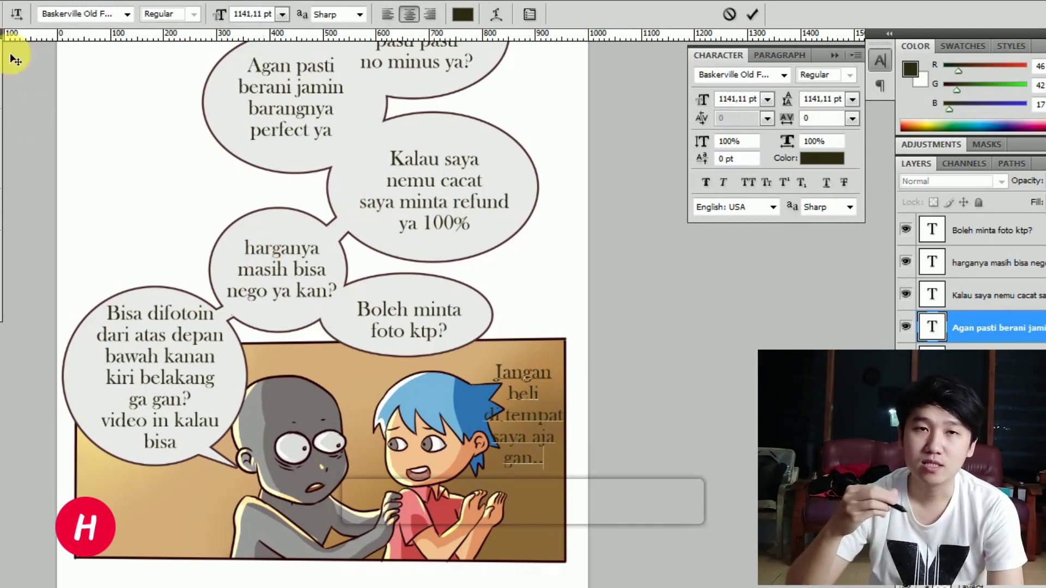
Step: Replace the text beside the boy with "Kita batalin transaksinya ya gan.." on four lines and move the caption up slightly
key(ctrl+a)
text(janga)
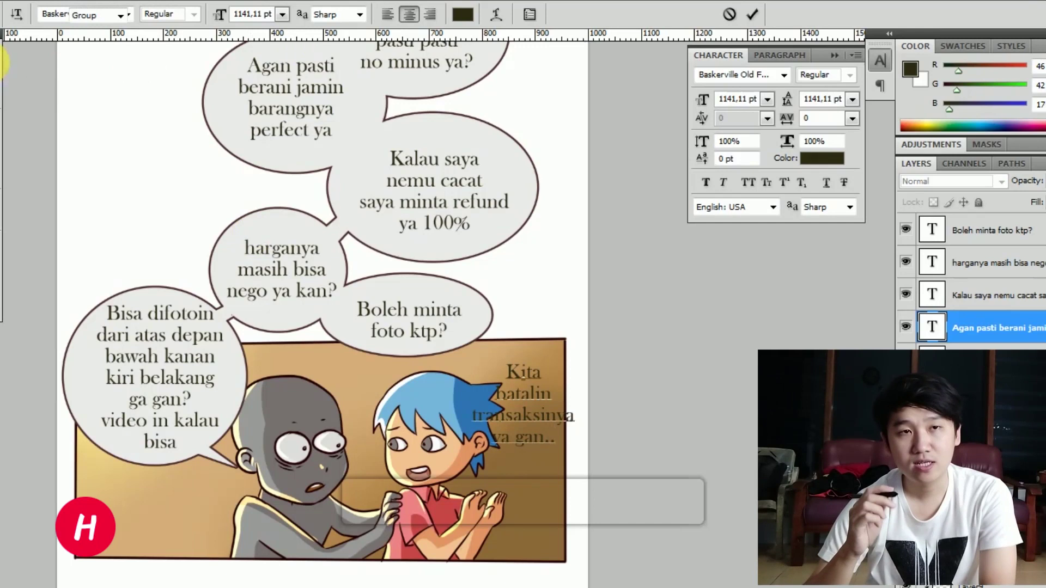
drag(524, 423, 524, 409)
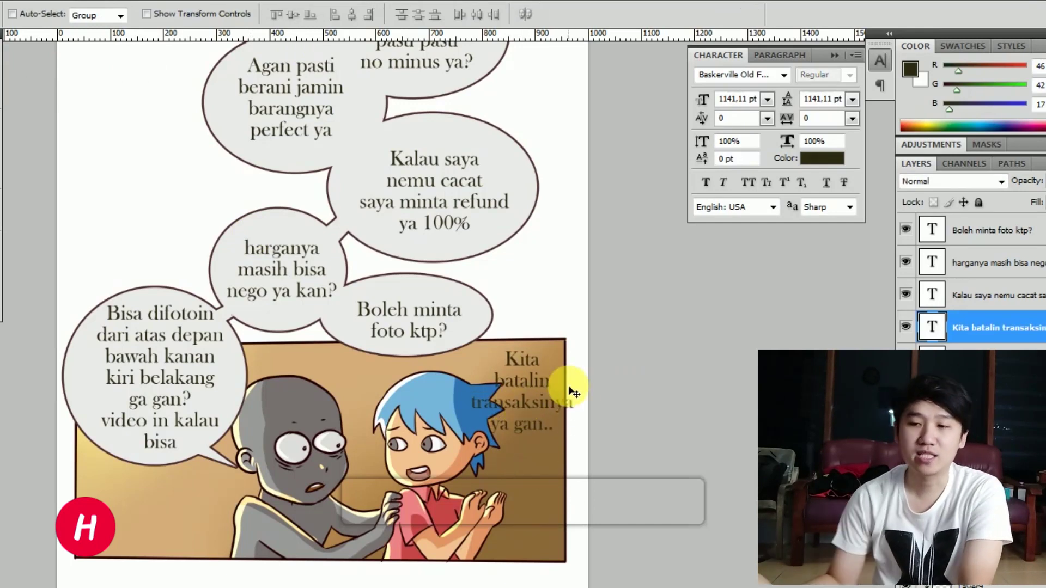
Step: Reword the boy's caption as "Transaksinya Kita batalin ya gan.." on three lines
key(t)
drag(502, 361, 541, 381)
key(BackSpace)
text(Transaksinya)
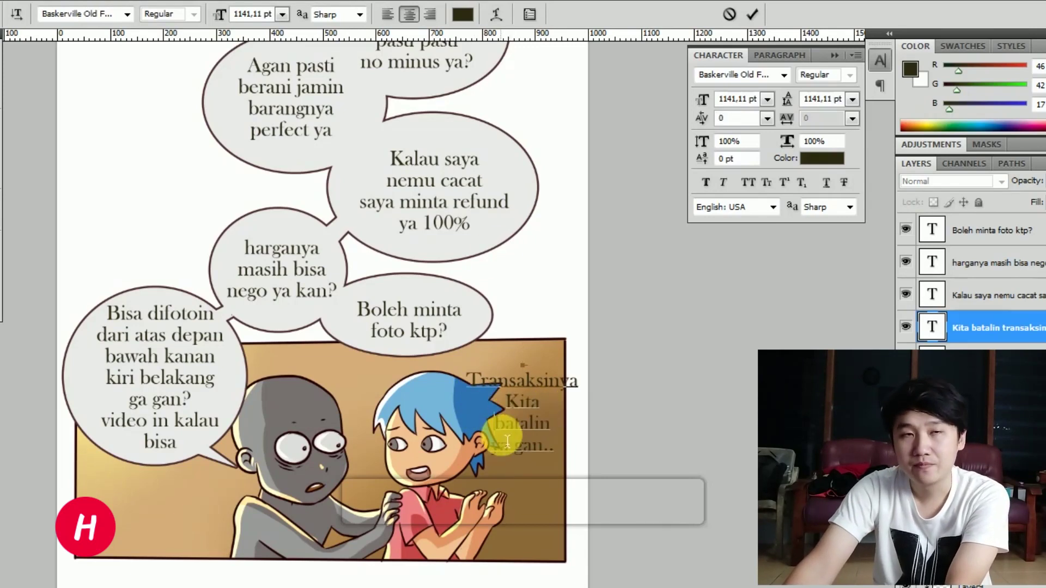
click(496, 426)
key(BackSpace)
click(2, 70)
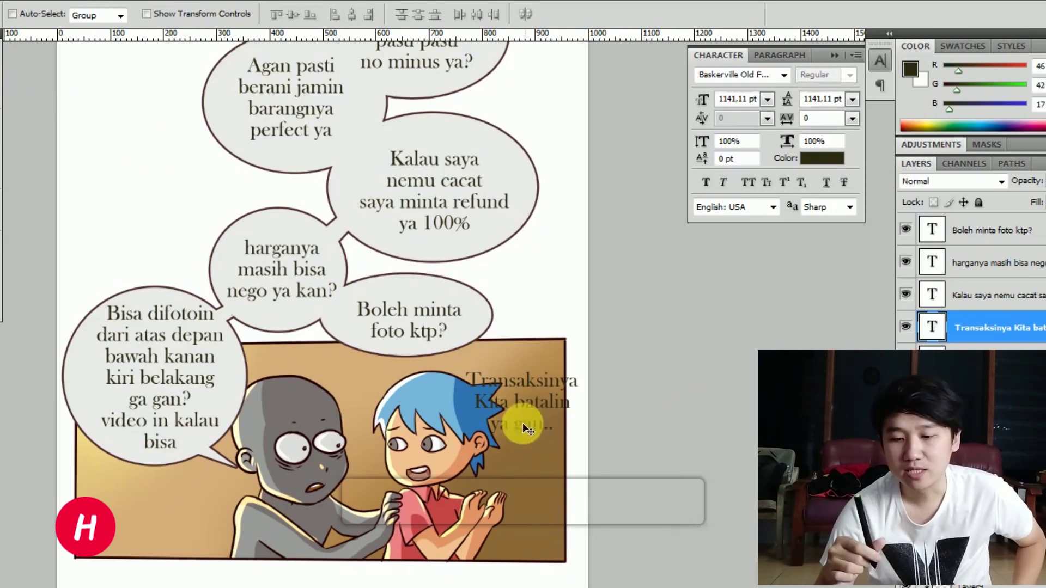
Step: Insert "aja" before "ya" in the boy's caption and put "gan.." on its own line
key(t)
click(492, 427)
text(aja)
click(528, 428)
key(Return)
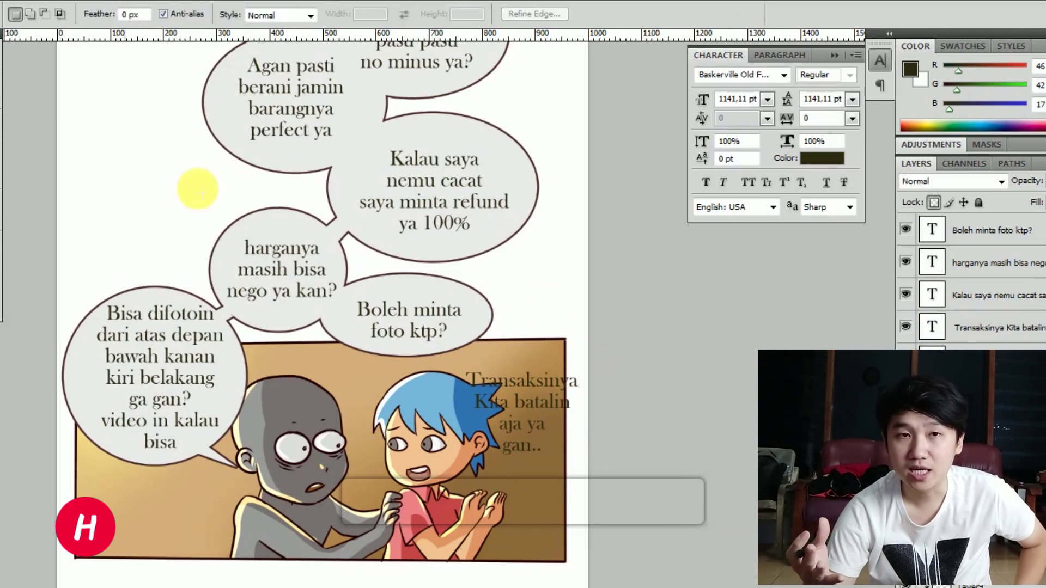
Step: Select an ellipse around the boy's caption with a tail towards the boy and fill it with a light yellow solid colour
drag(607, 355, 445, 460)
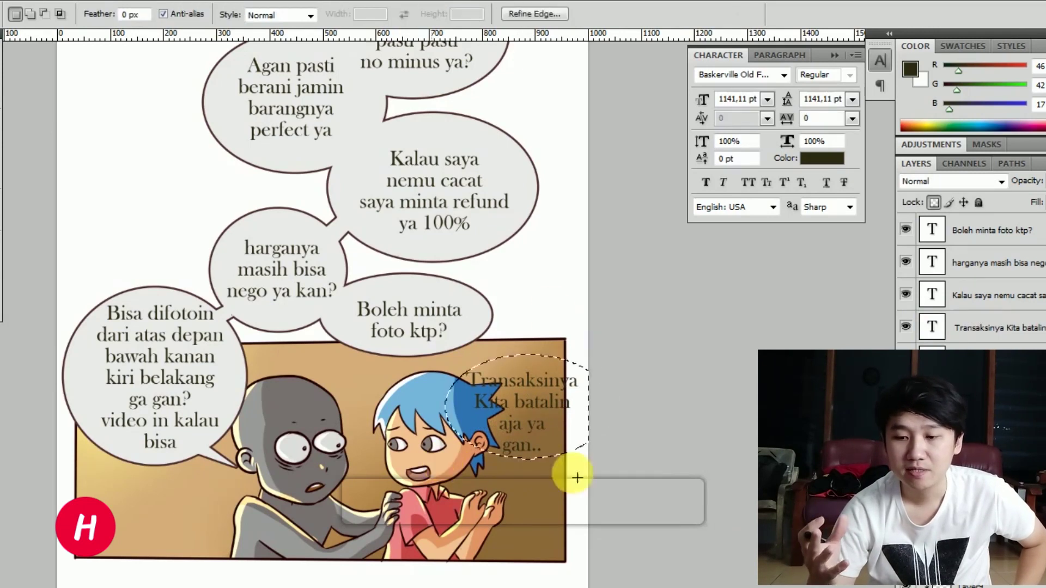
key(l)
drag(522, 456, 506, 454)
click(725, 316)
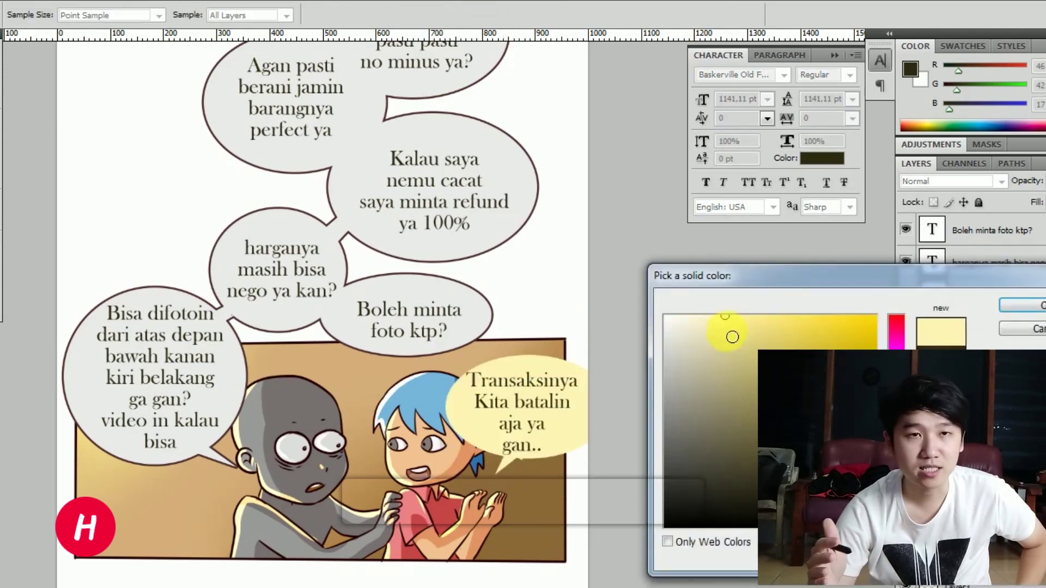
drag(896, 331, 896, 493)
click(1017, 306)
Step: Join "gan.." to the "aja ya" line and nudge the boy's caption to the middle of the yellow bubble
key(t)
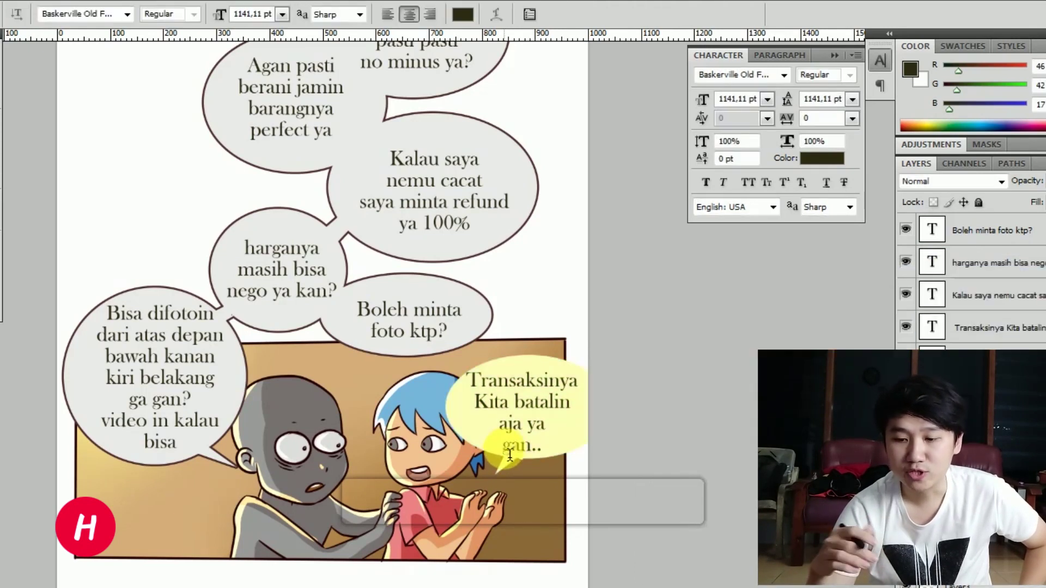
click(503, 445)
key(BackSpace)
key(ctrl+Return)
key(v)
drag(540, 404, 542, 410)
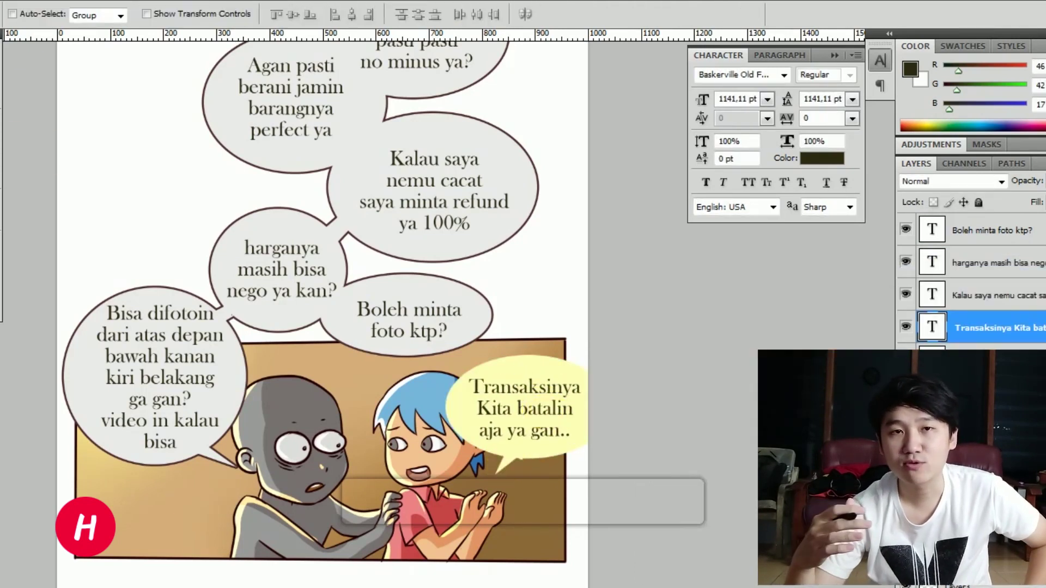
Step: Add a dark brown Stroke layer effect to the yellow speech bubble
drag(956, 336, 956, 425)
right_click(980, 457)
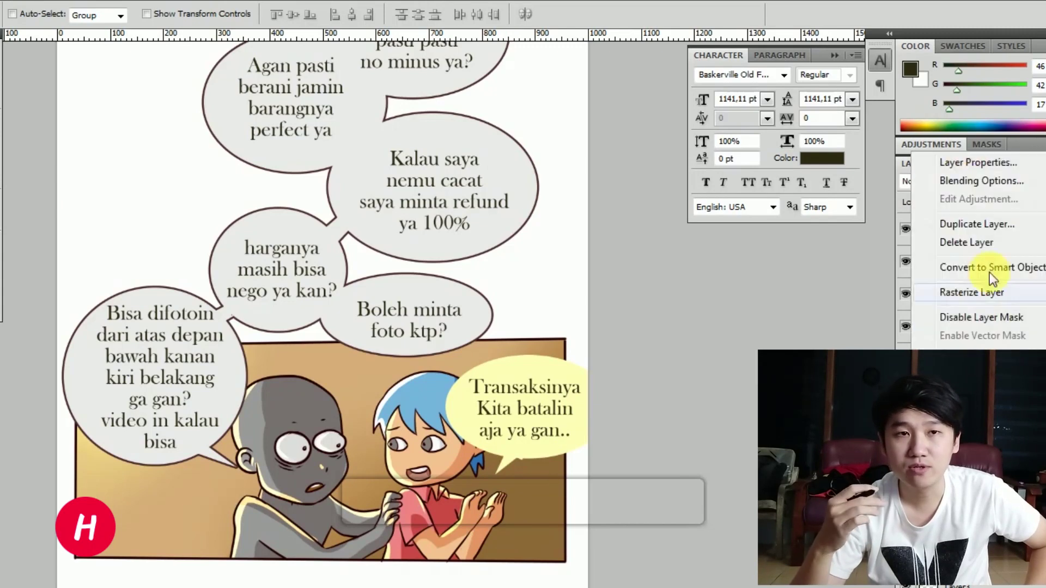
click(978, 180)
click(644, 518)
click(811, 426)
click(753, 439)
click(896, 506)
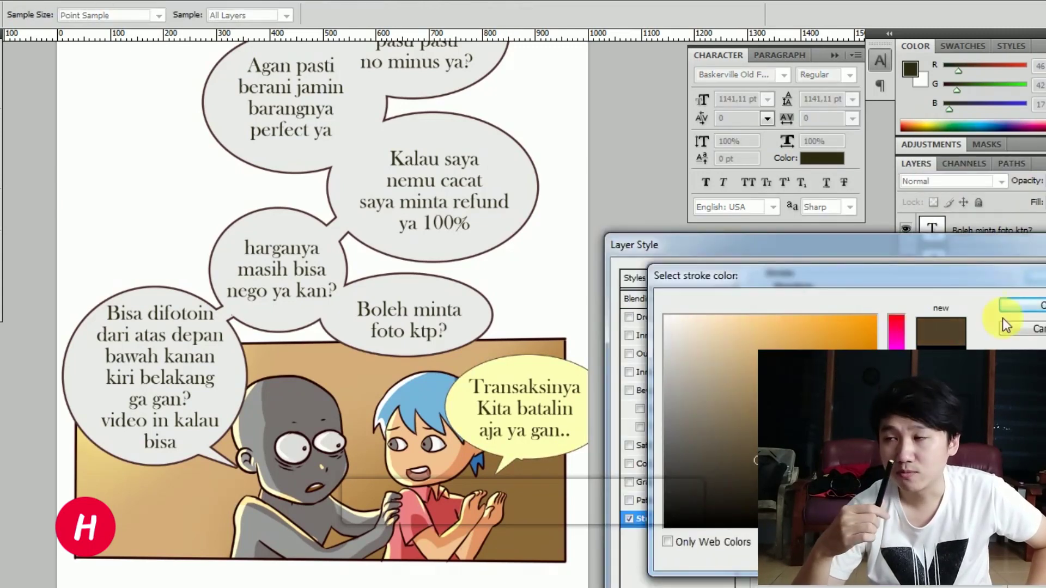
key(Return)
key(Return)
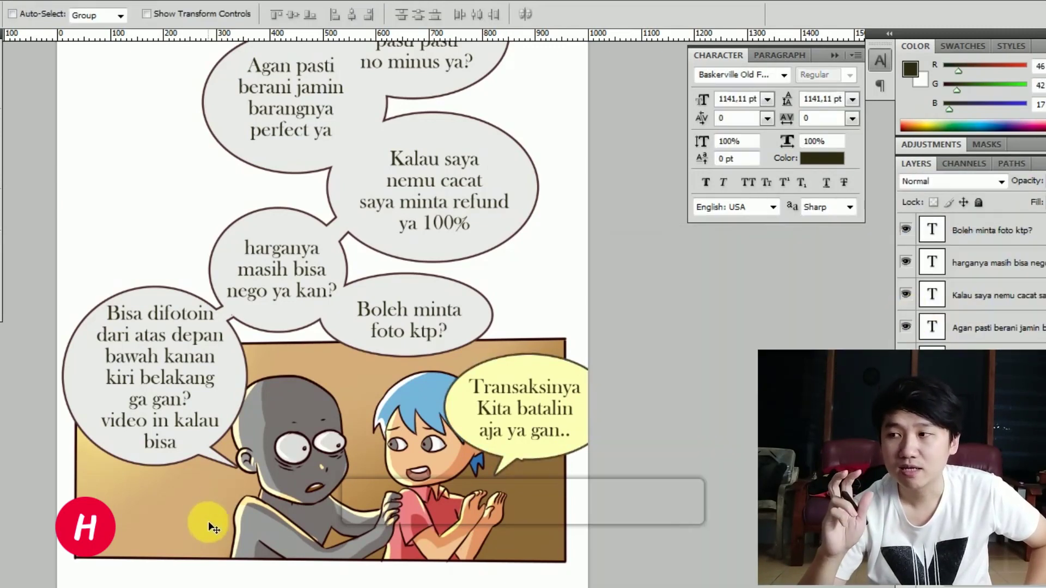
Step: Add a white "BUYER >>" text label in the lower-left corner of the comic panel, next to the bald man
key(t)
click(89, 554)
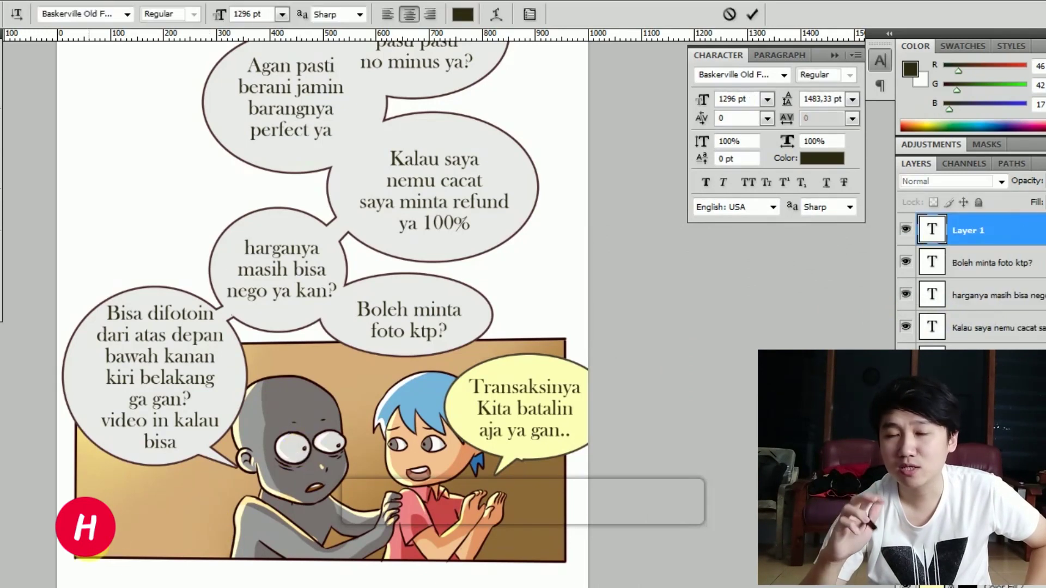
text(BUYER)
text( >>)
key(ctrl+a)
click(464, 15)
click(667, 318)
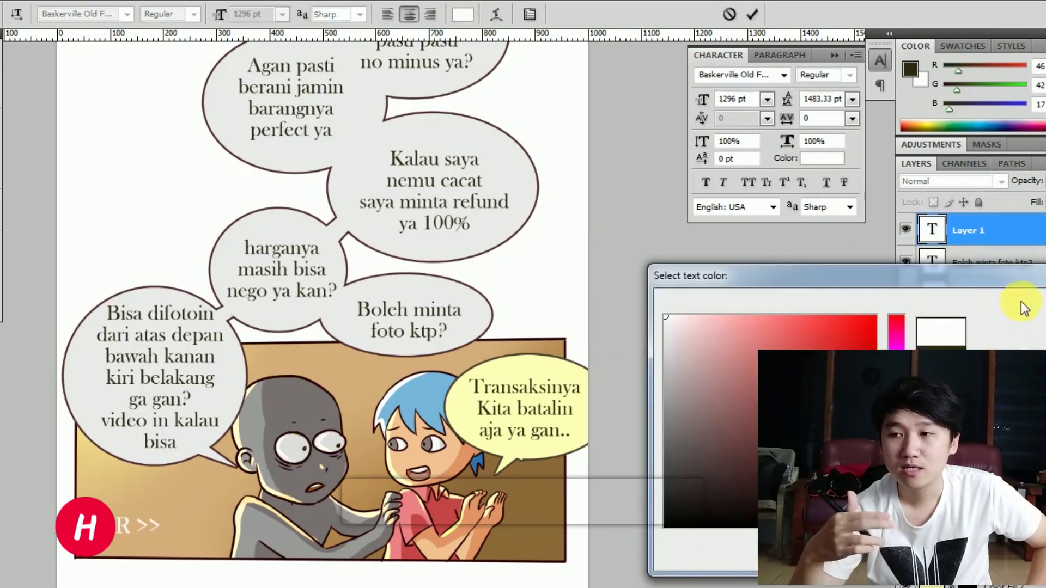
click(1019, 304)
key(ctrl+Return)
Step: Duplicate the "BUYER >>" label to the panel's lower-right corner and change the copy's text to "<<SELLER"
key(v)
drag(148, 525, 532, 557)
key(ctrl+j)
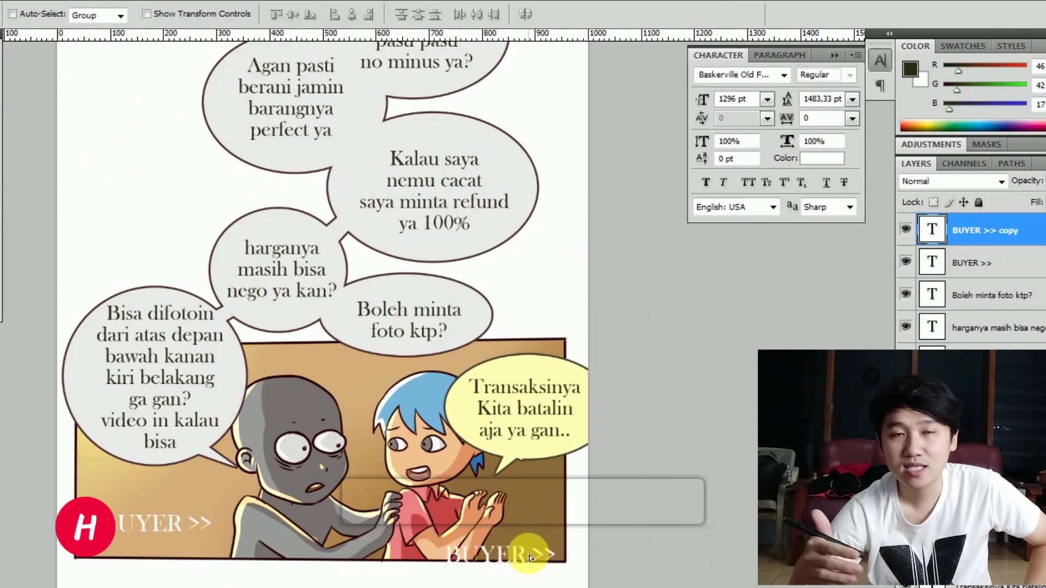
key(t)
click(511, 559)
key(ctrl+a)
text(Se)
text(<<)
key(ctrl+Return)
Step: Scale the "<<SELLER" label down to about 78% and move it just inside the panel's lower edge
key(ctrl+t)
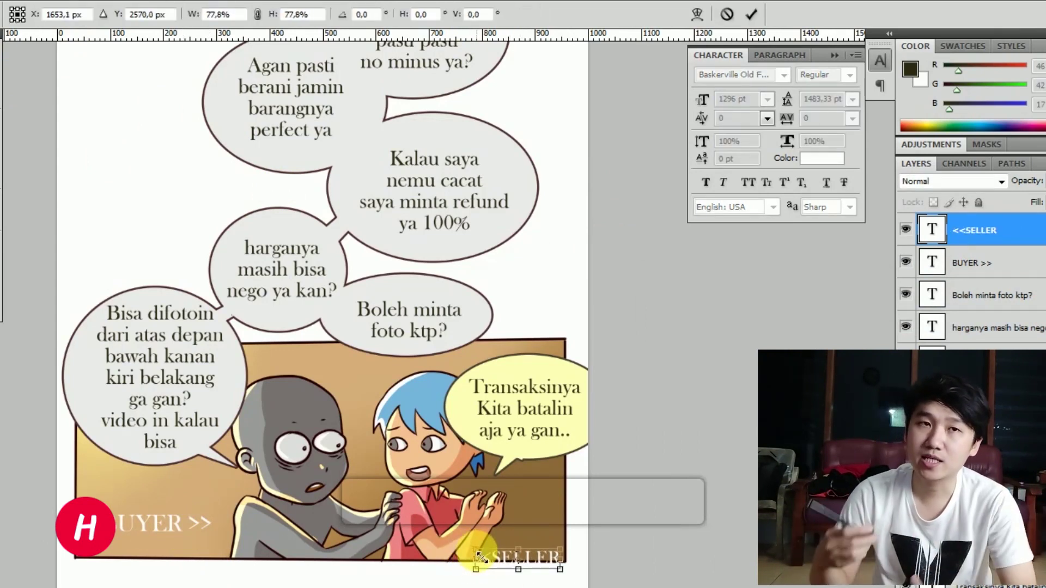
key(Return)
drag(539, 561, 537, 549)
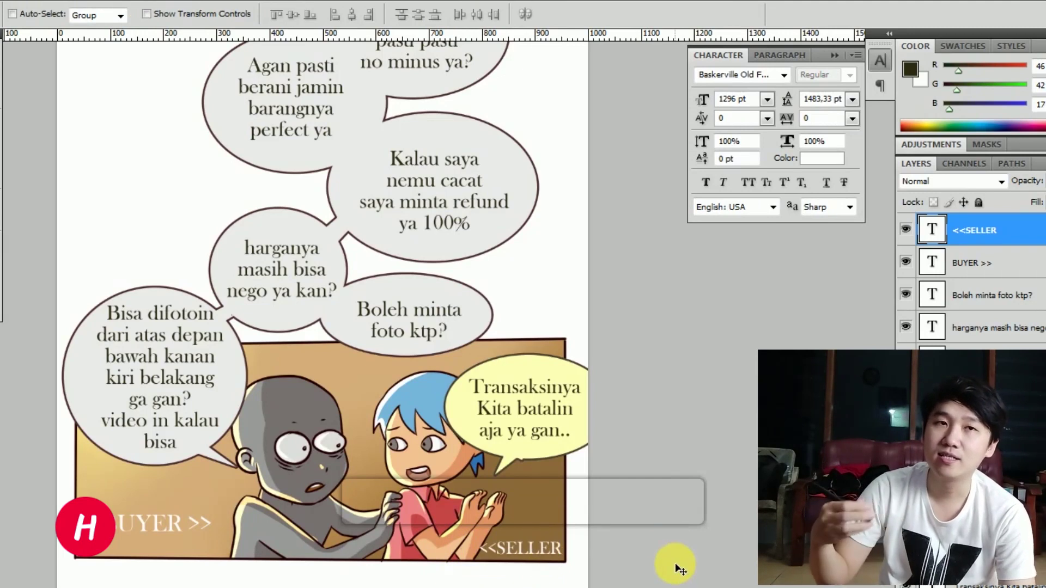
Step: Add a black two-line title "BUYER PARNO" in the blank area left of the upper speech bubbles
key(ctrl+minus)
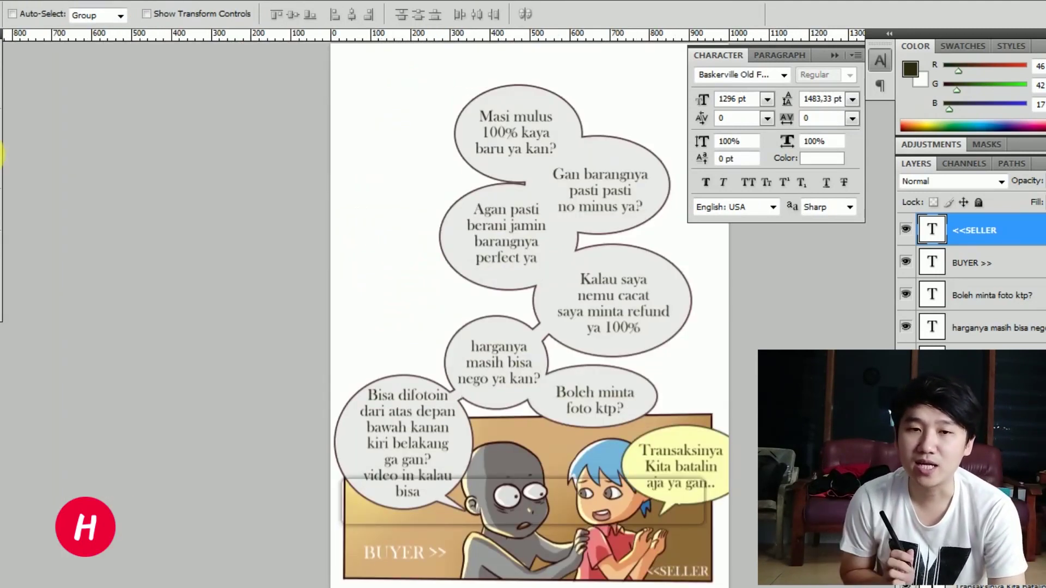
key(t)
click(355, 144)
text(BUYER PARNO)
key(ctrl+a)
click(462, 14)
click(666, 528)
click(1027, 303)
click(1, 63)
drag(145, 67, 173, 75)
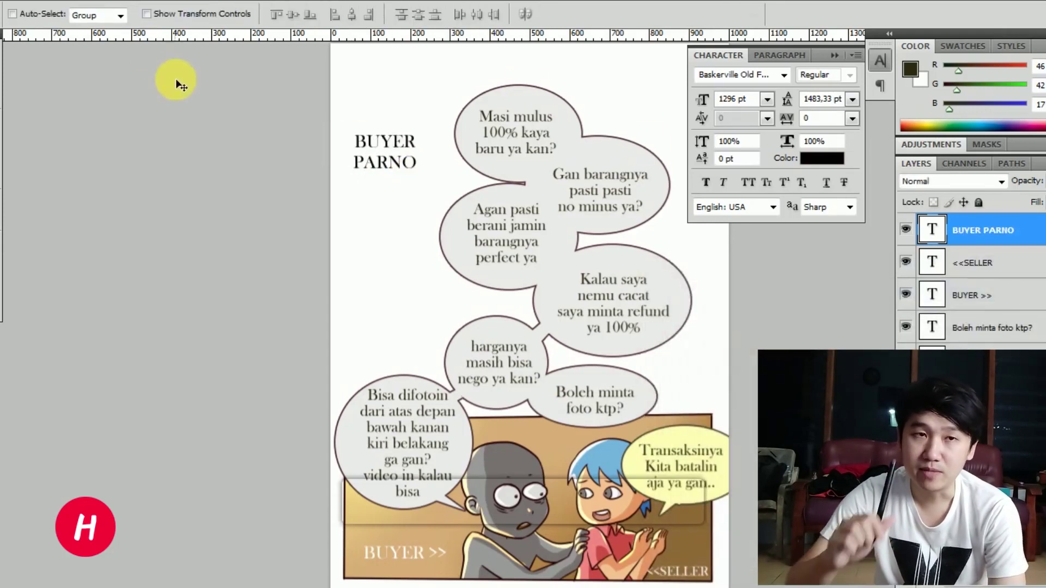
Step: Change the title's font to bold Berlin Sans FB Demi, enlarge it and place it left of the middle bubbles
key(t)
click(123, 8)
key(Down)
key(Down)
key(Down)
key(Down)
click(1, 63)
key(ctrl+t)
drag(433, 190, 462, 320)
key(Return)
key(ctrl+minus)
key(ctrl+t)
key(Return)
Step: Add a Gradient Overlay layer effect to the title and set the gradient's starting colour to yellow-orange
right_click(1007, 217)
click(914, 118)
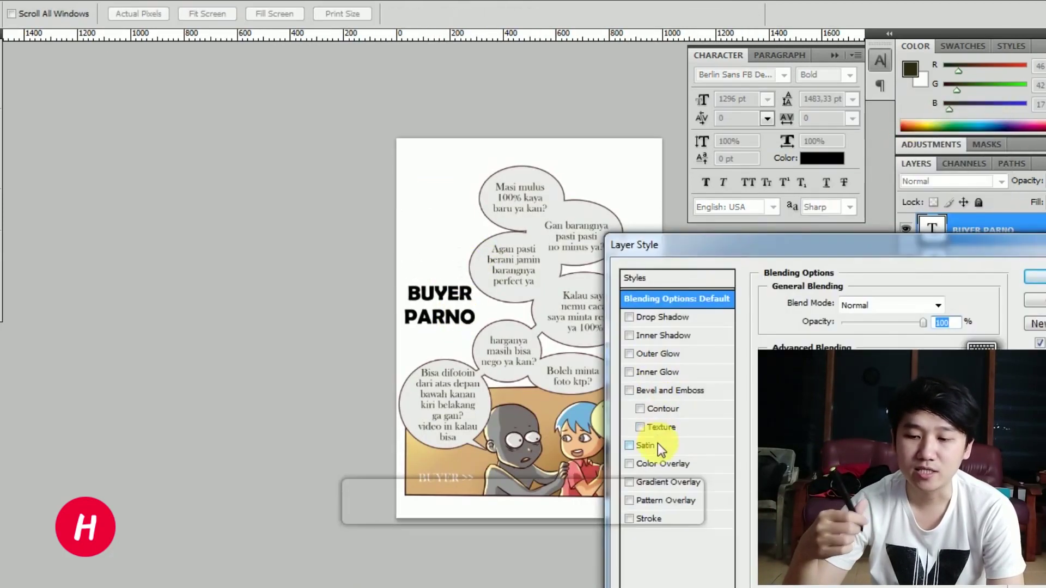
click(668, 483)
click(886, 340)
double_click(752, 342)
click(896, 498)
click(808, 315)
click(1026, 305)
Step: Set the end colour of the title's gradient to dark orange and accept the gradient
double_click(1045, 340)
click(896, 500)
click(790, 355)
click(896, 513)
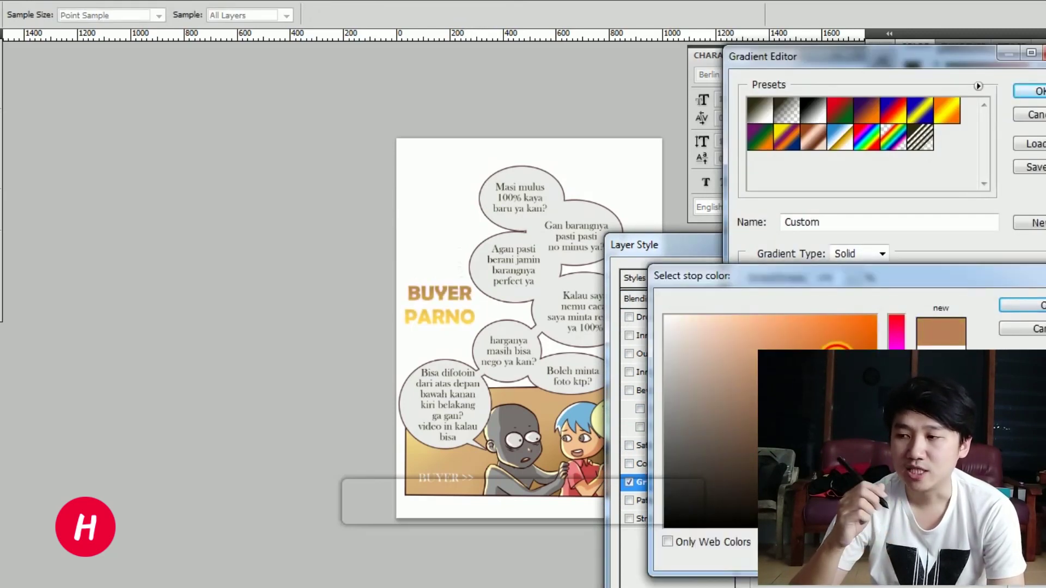
click(848, 353)
click(1027, 305)
click(1034, 97)
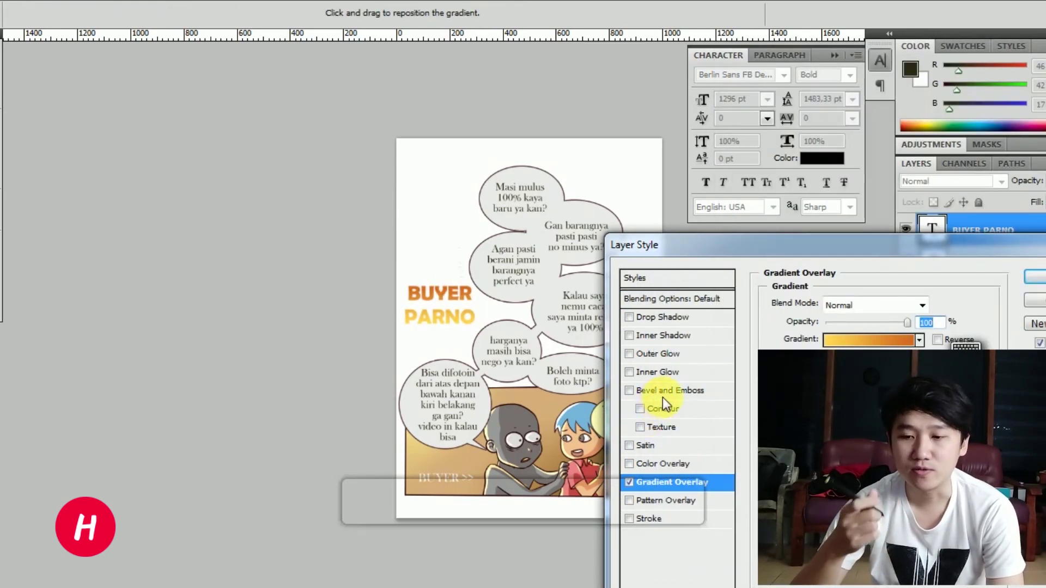
Step: Add a 10 px dark brown outside Stroke to the title and apply the layer style
click(664, 516)
click(834, 402)
click(1023, 306)
drag(827, 305, 832, 313)
click(834, 402)
click(844, 463)
click(1026, 306)
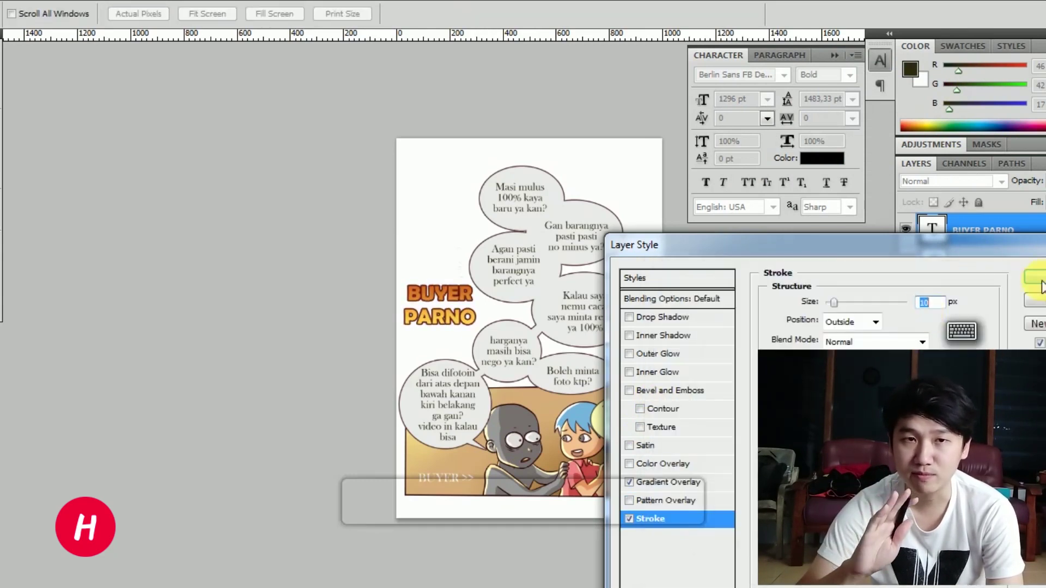
click(1036, 277)
Step: Reposition the "BUYER PARNO" title and enlarge it to fill more of the blank area beside the bubbles
drag(451, 296, 490, 274)
key(ctrl+t)
key(Return)
Step: Insert "SUPER" on its own line between "BUYER" and "PARNO" and move the title up beside the upper bubbles
key(t)
click(470, 272)
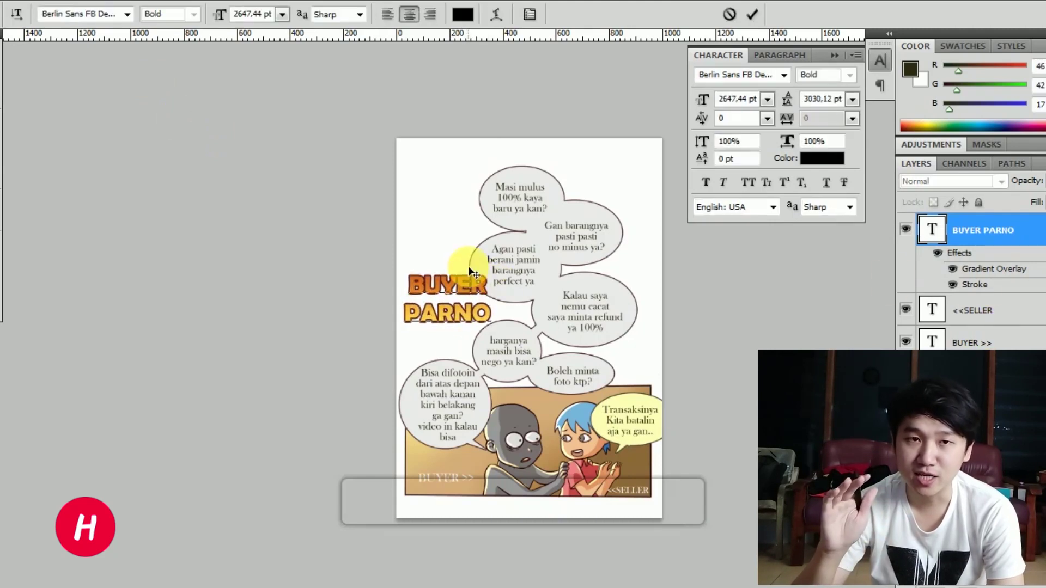
key(Return)
text(SUPER)
key(Return)
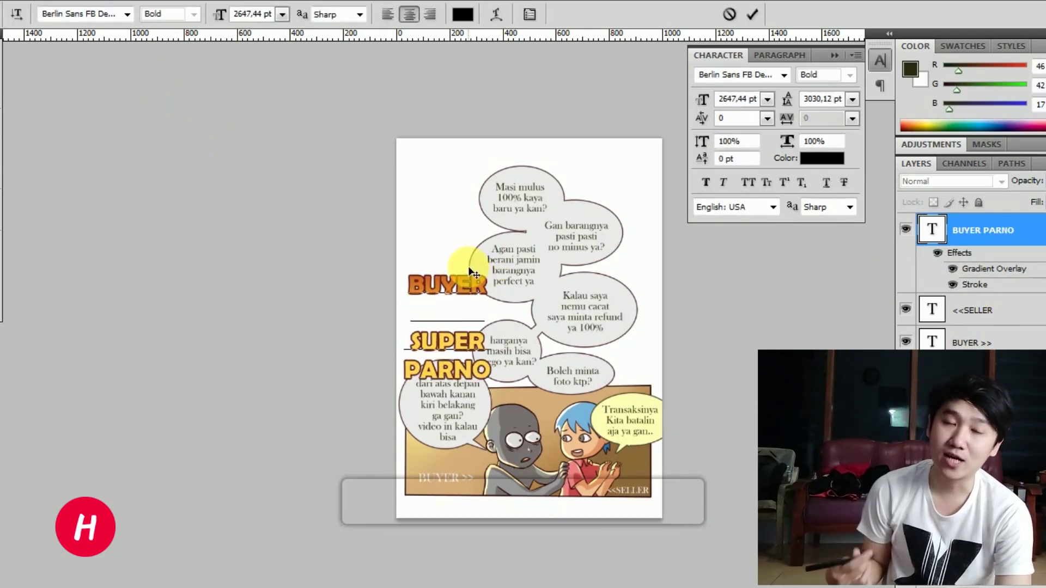
key(BackSpace)
click(0, 55)
drag(457, 314, 455, 280)
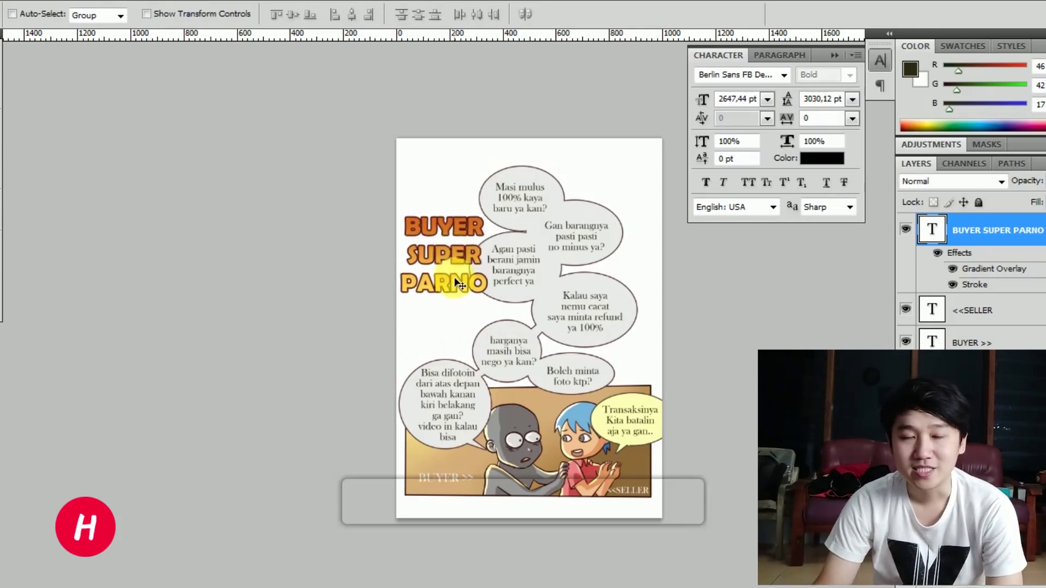